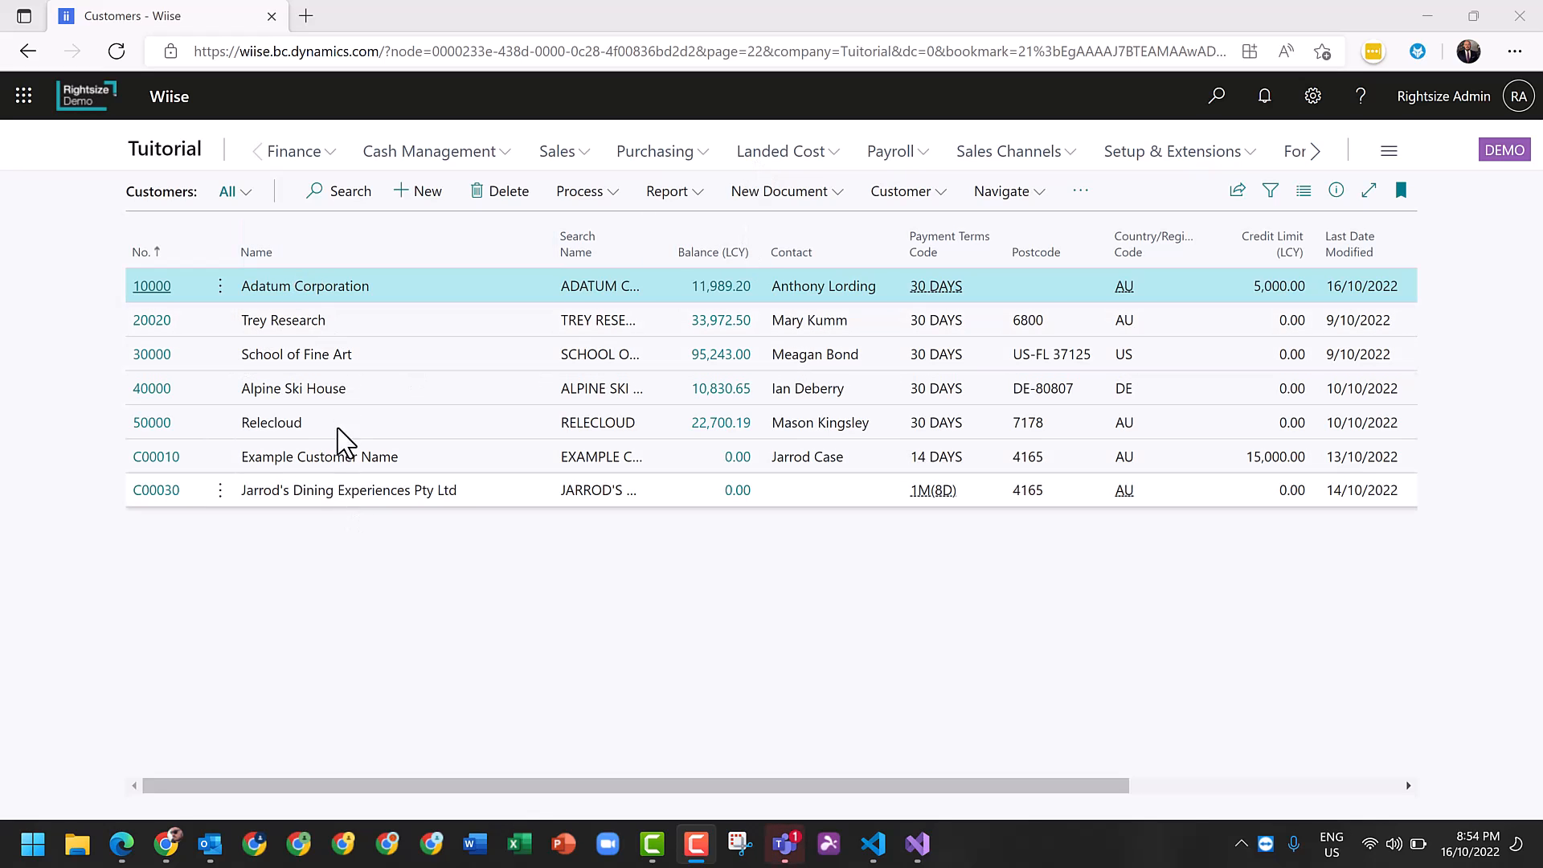
Step: Add two notes to the Adatum Corporation customer record, reading "This is a note" and "This is another note"
left_click(1335, 193)
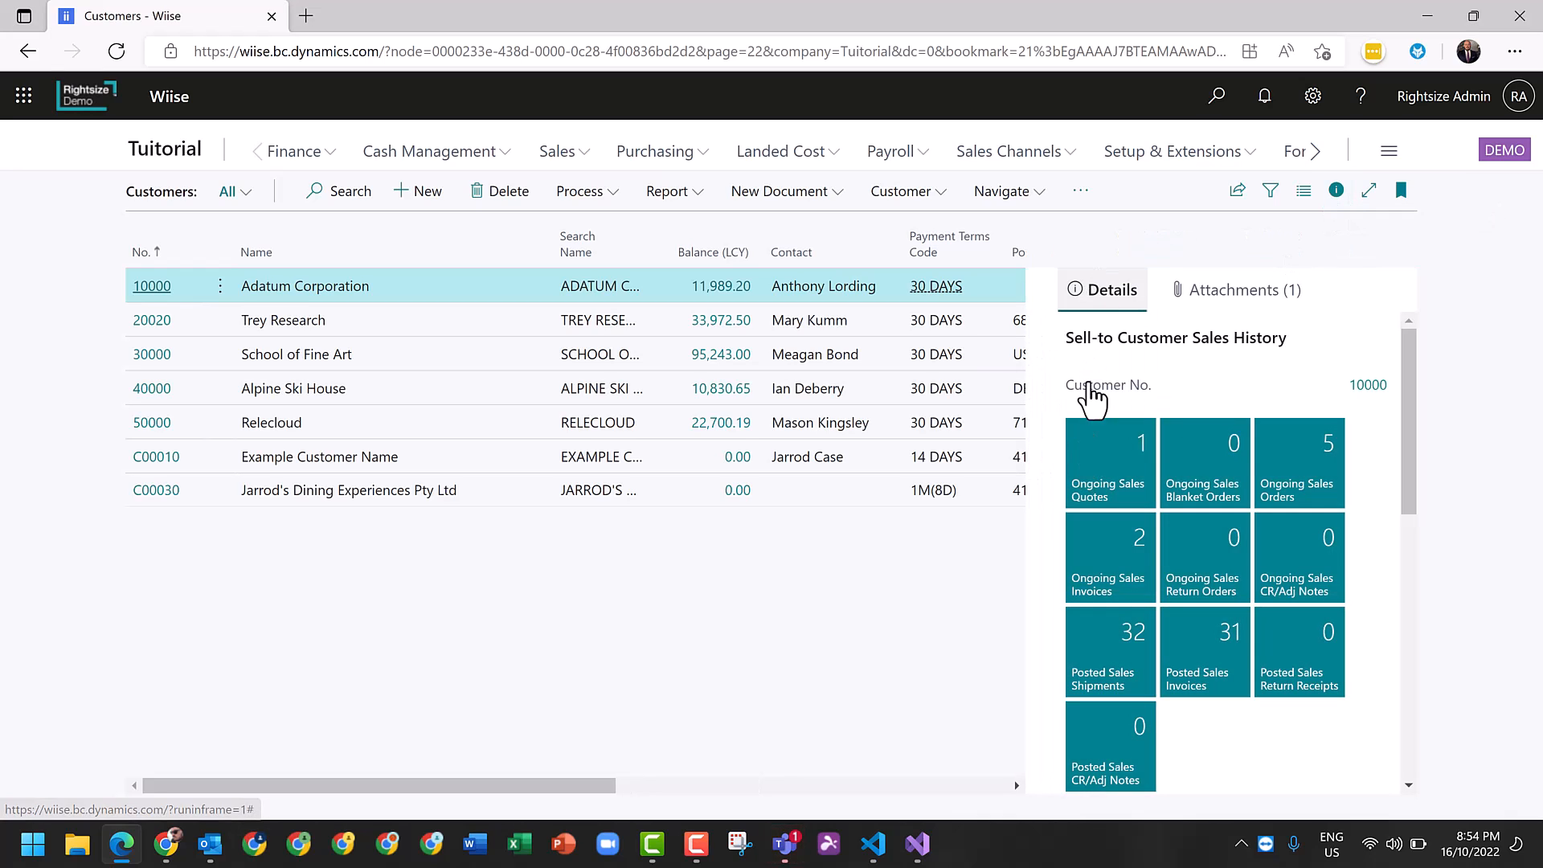
left_click(1252, 309)
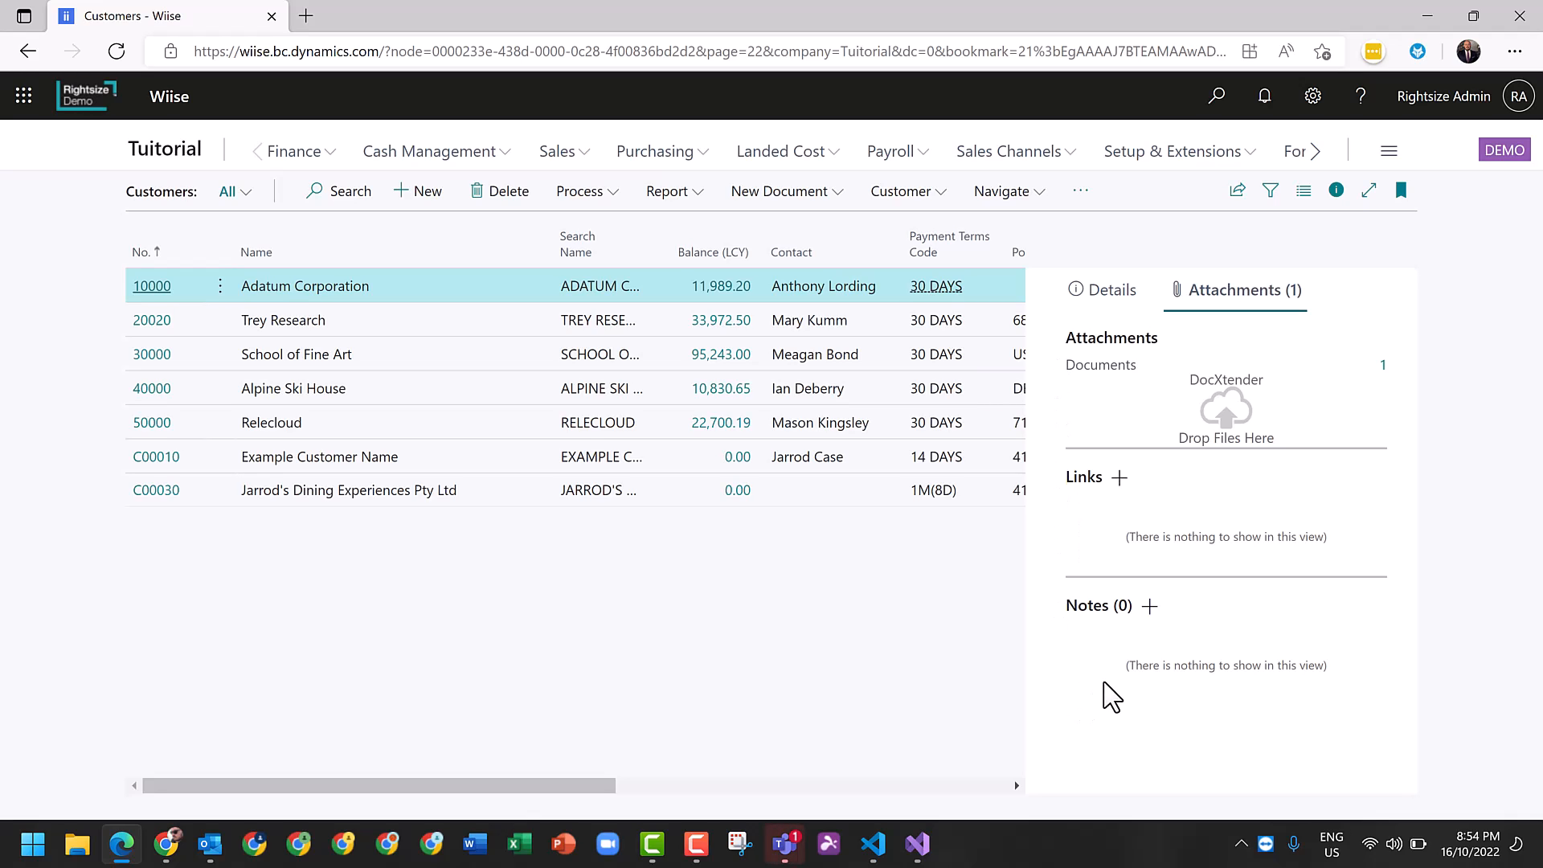
left_click(1150, 607)
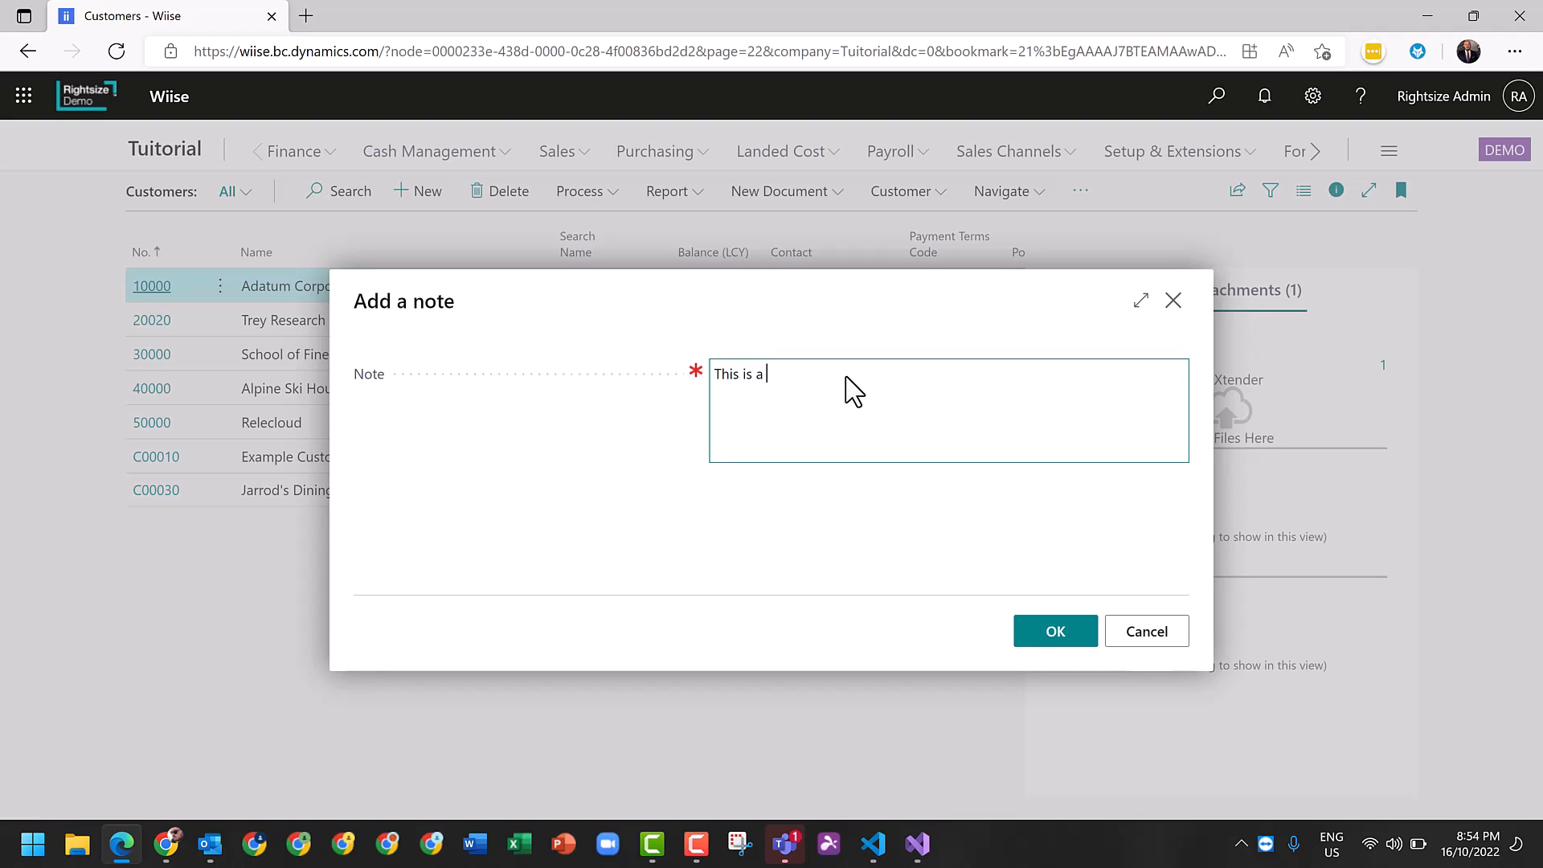
left_click(1055, 641)
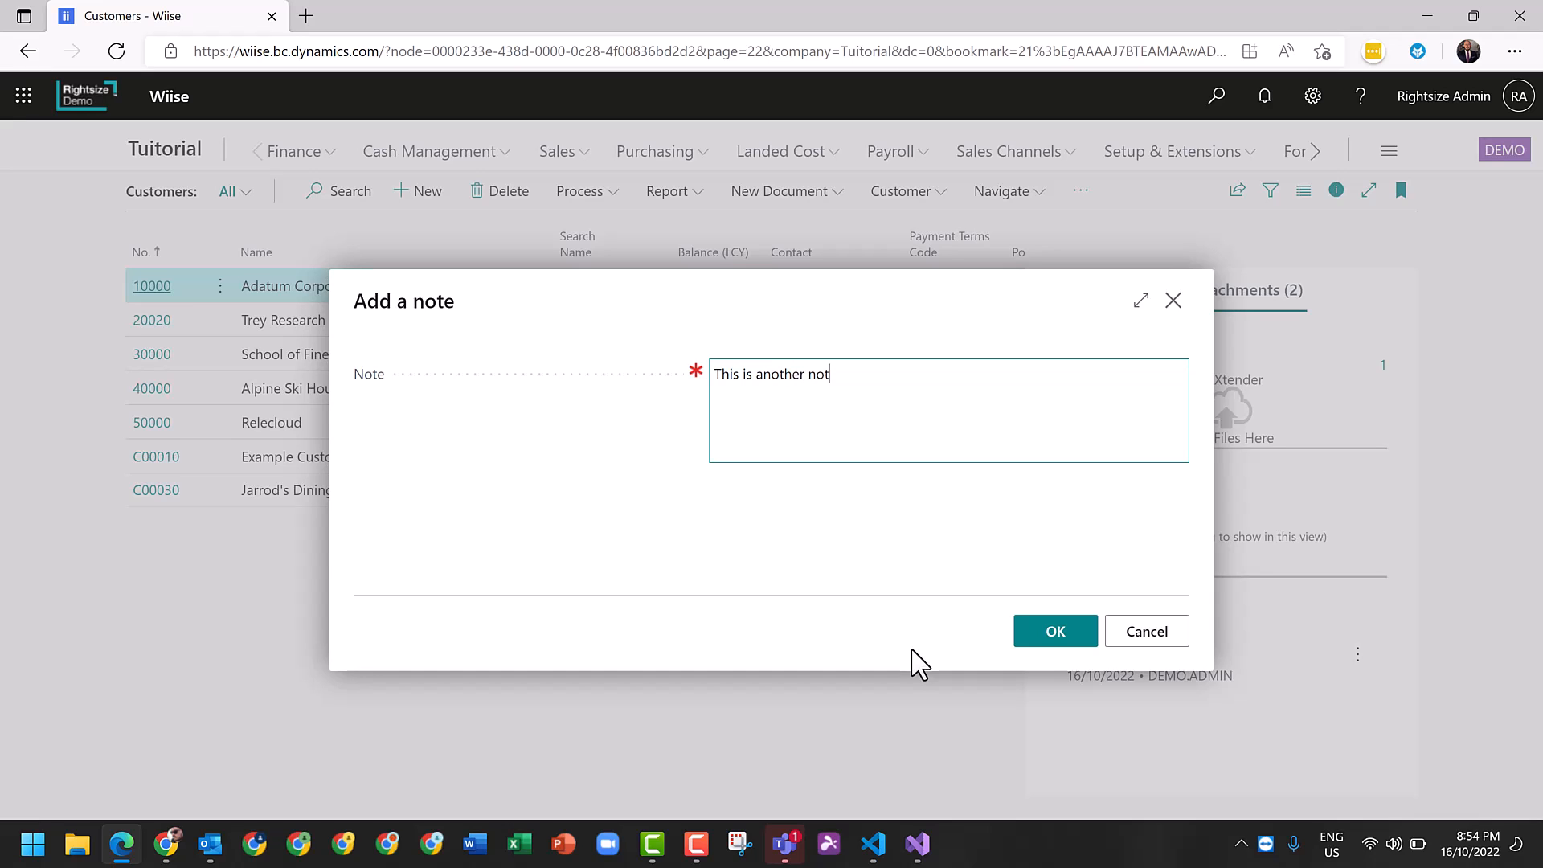
left_click(1069, 632)
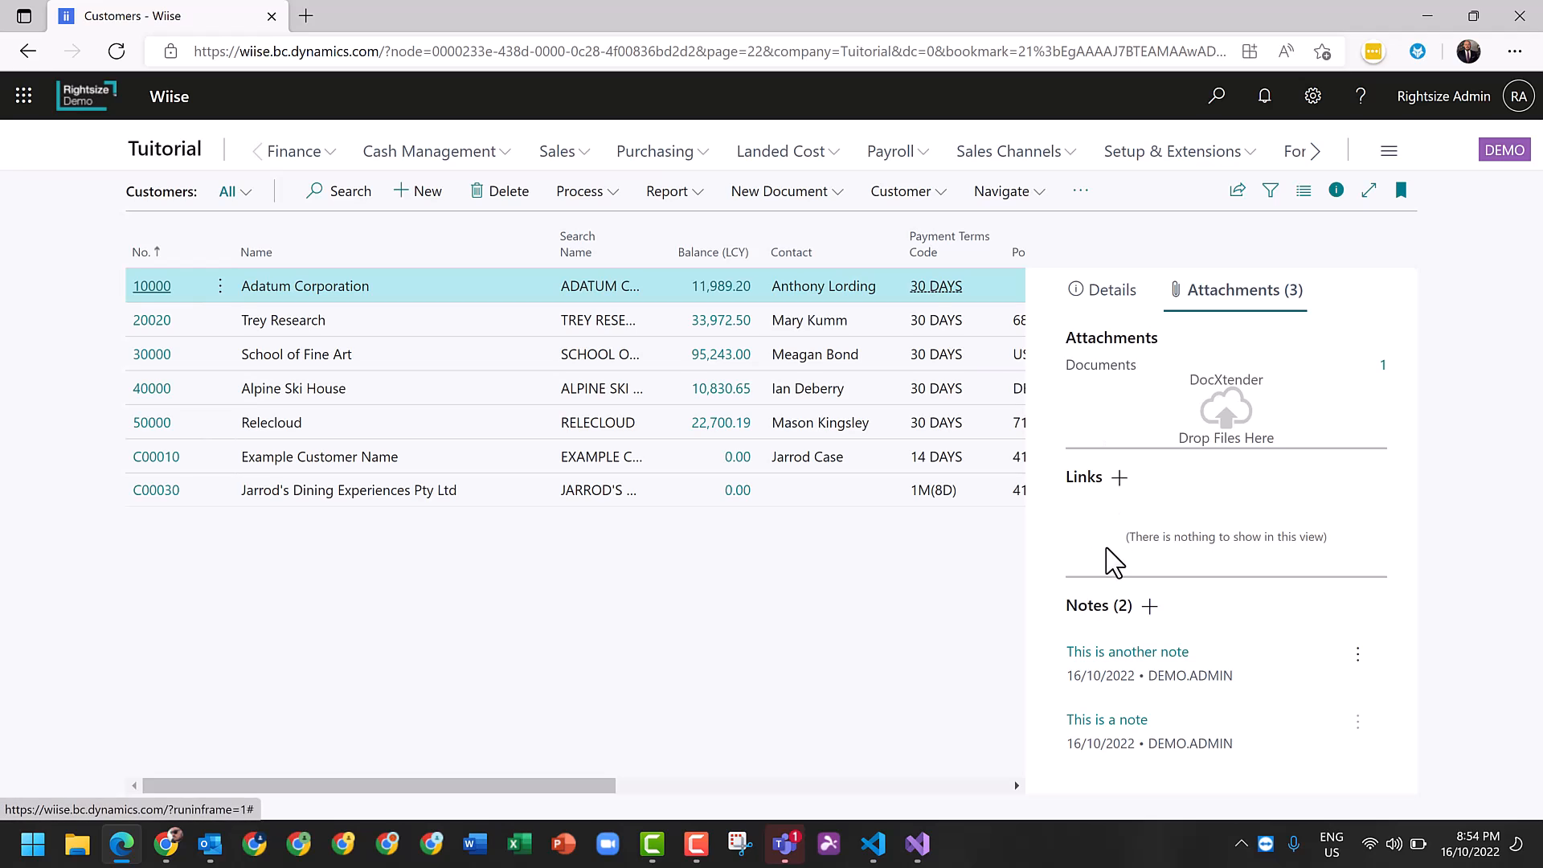
left_click(1119, 479)
type("https://learnbc.todau")
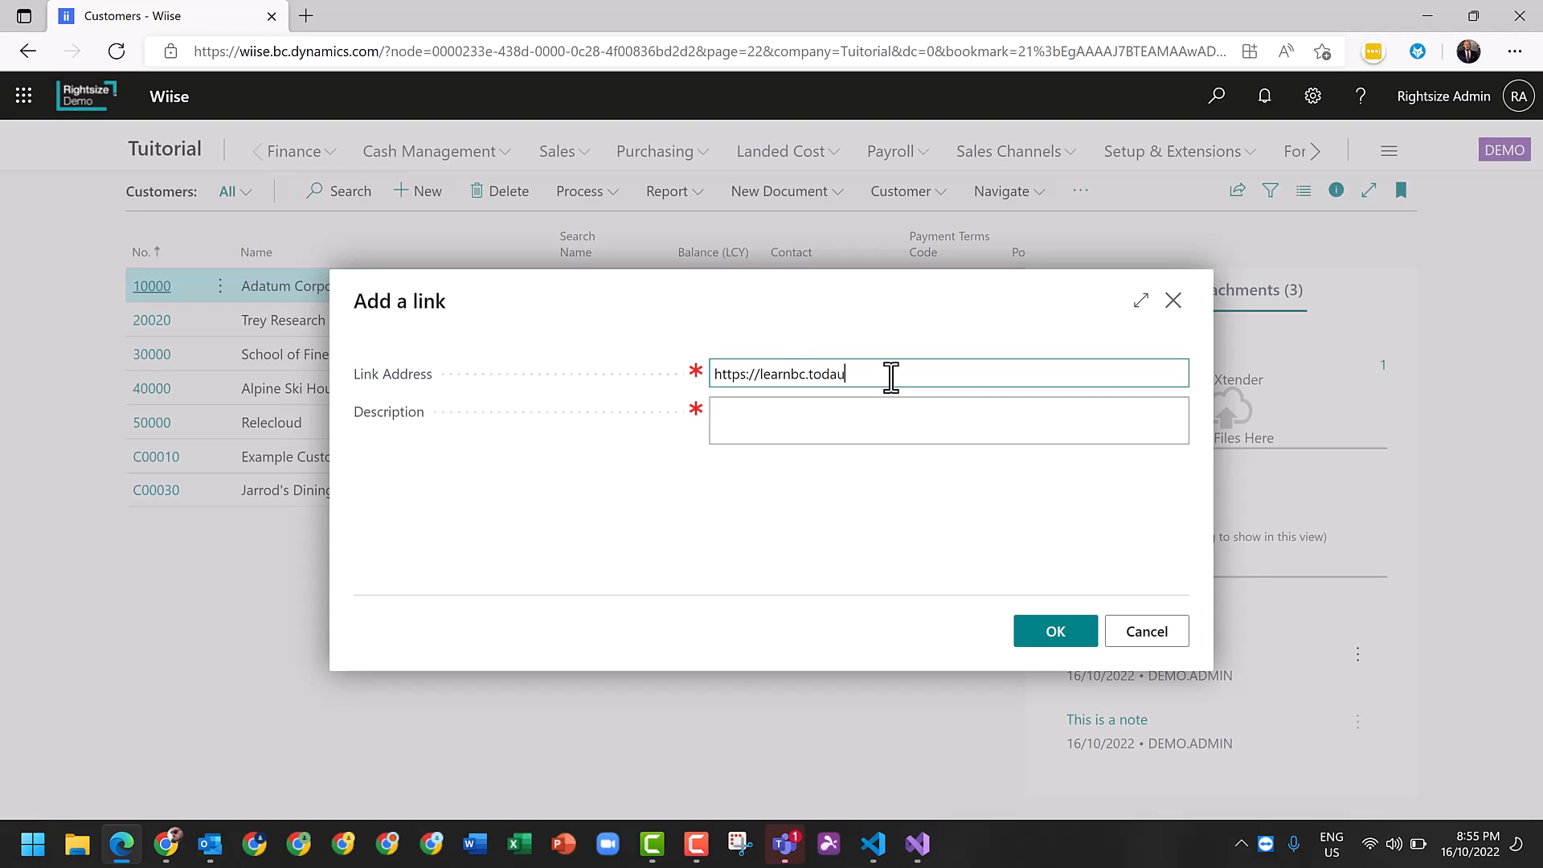
key("Tab")
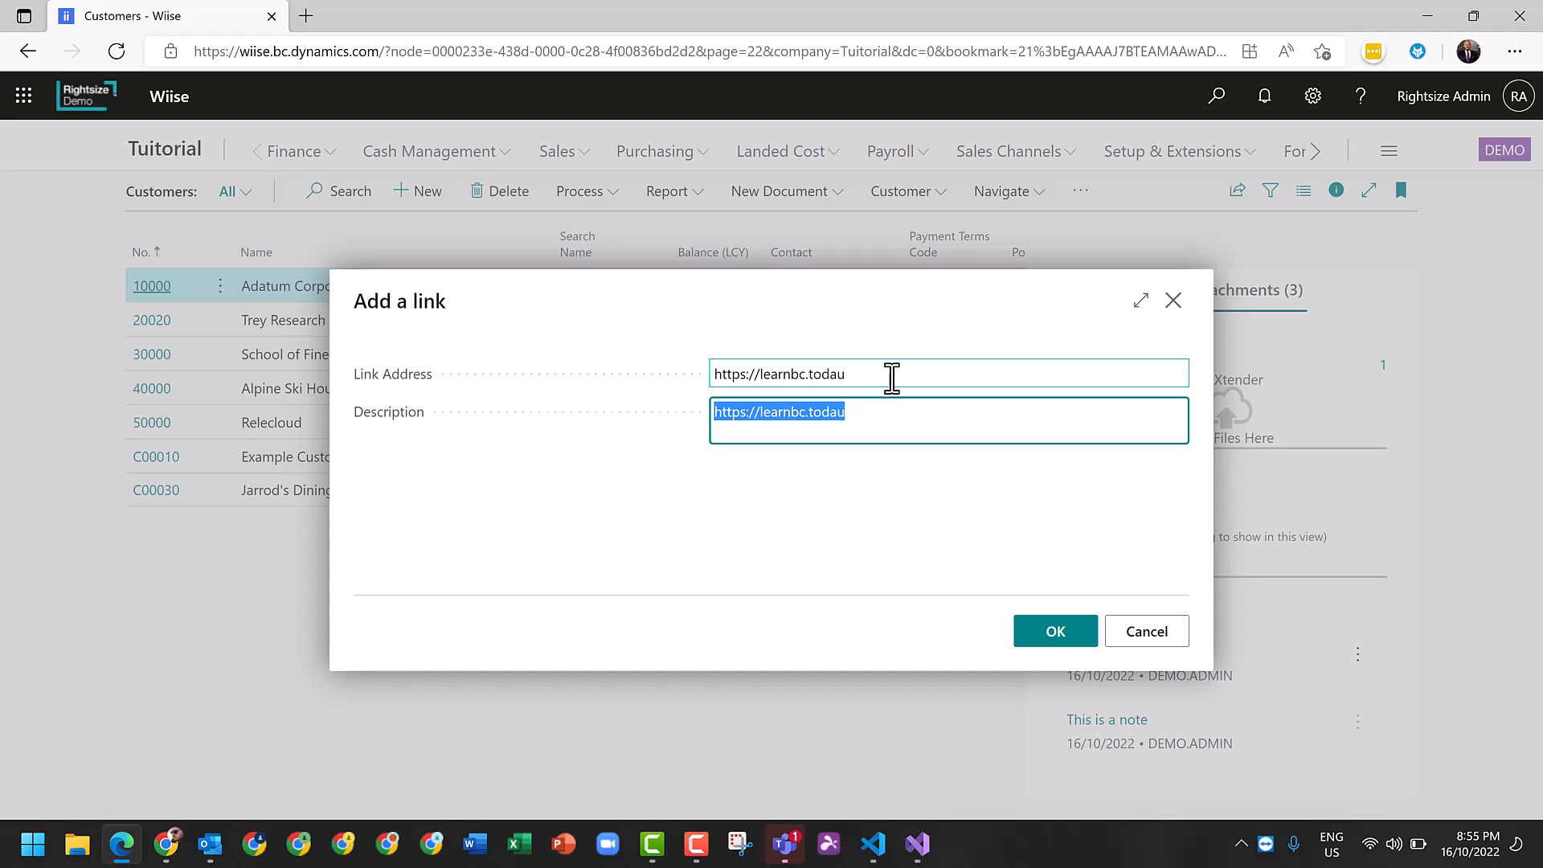
left_click(887, 382)
left_click(890, 380)
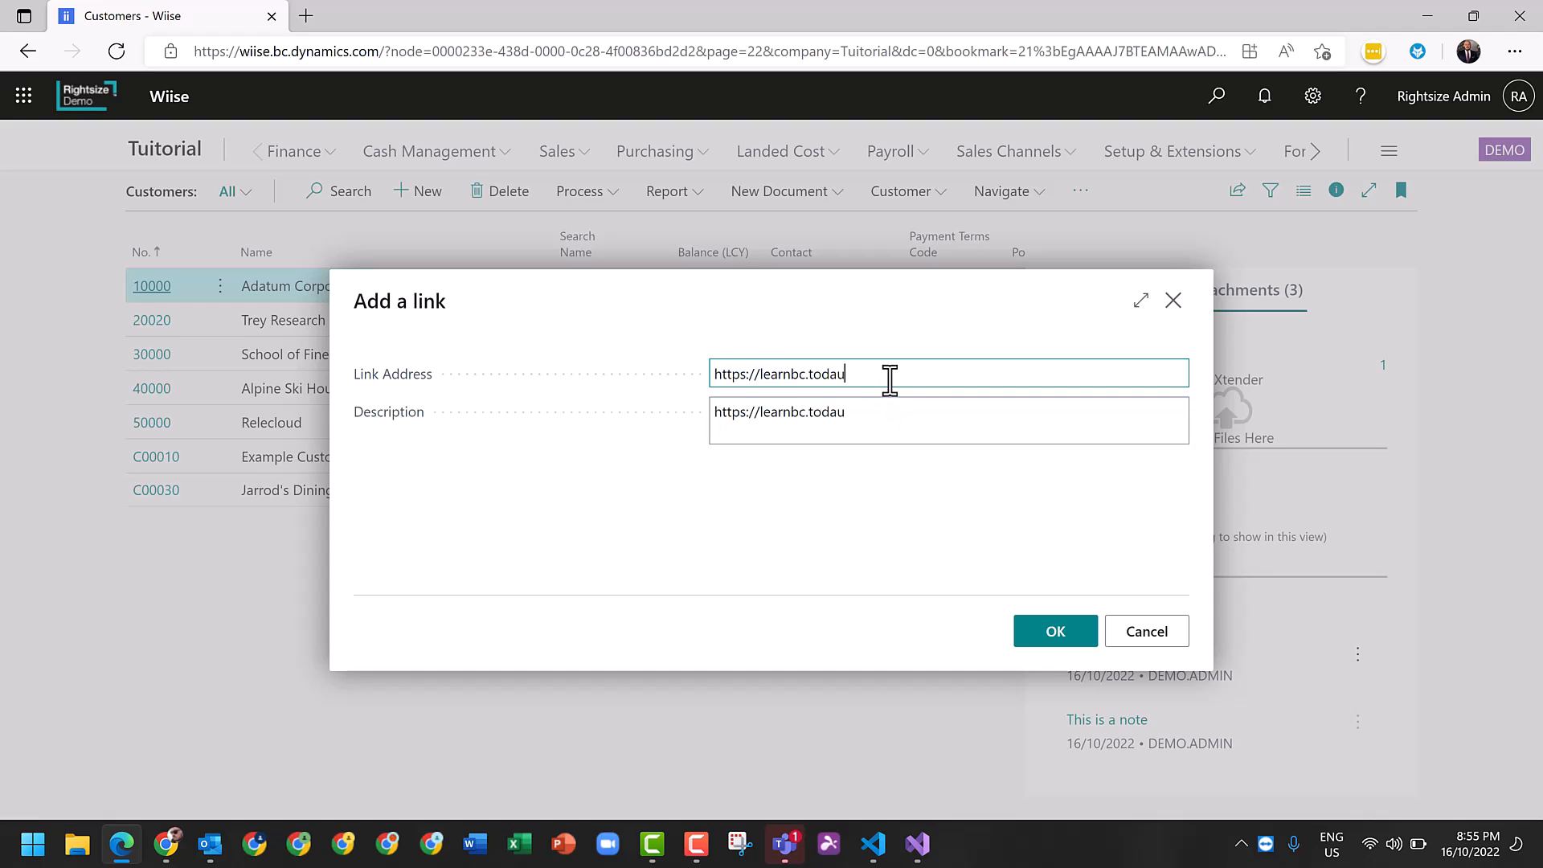
key("ctrl+a")
key("Tab")
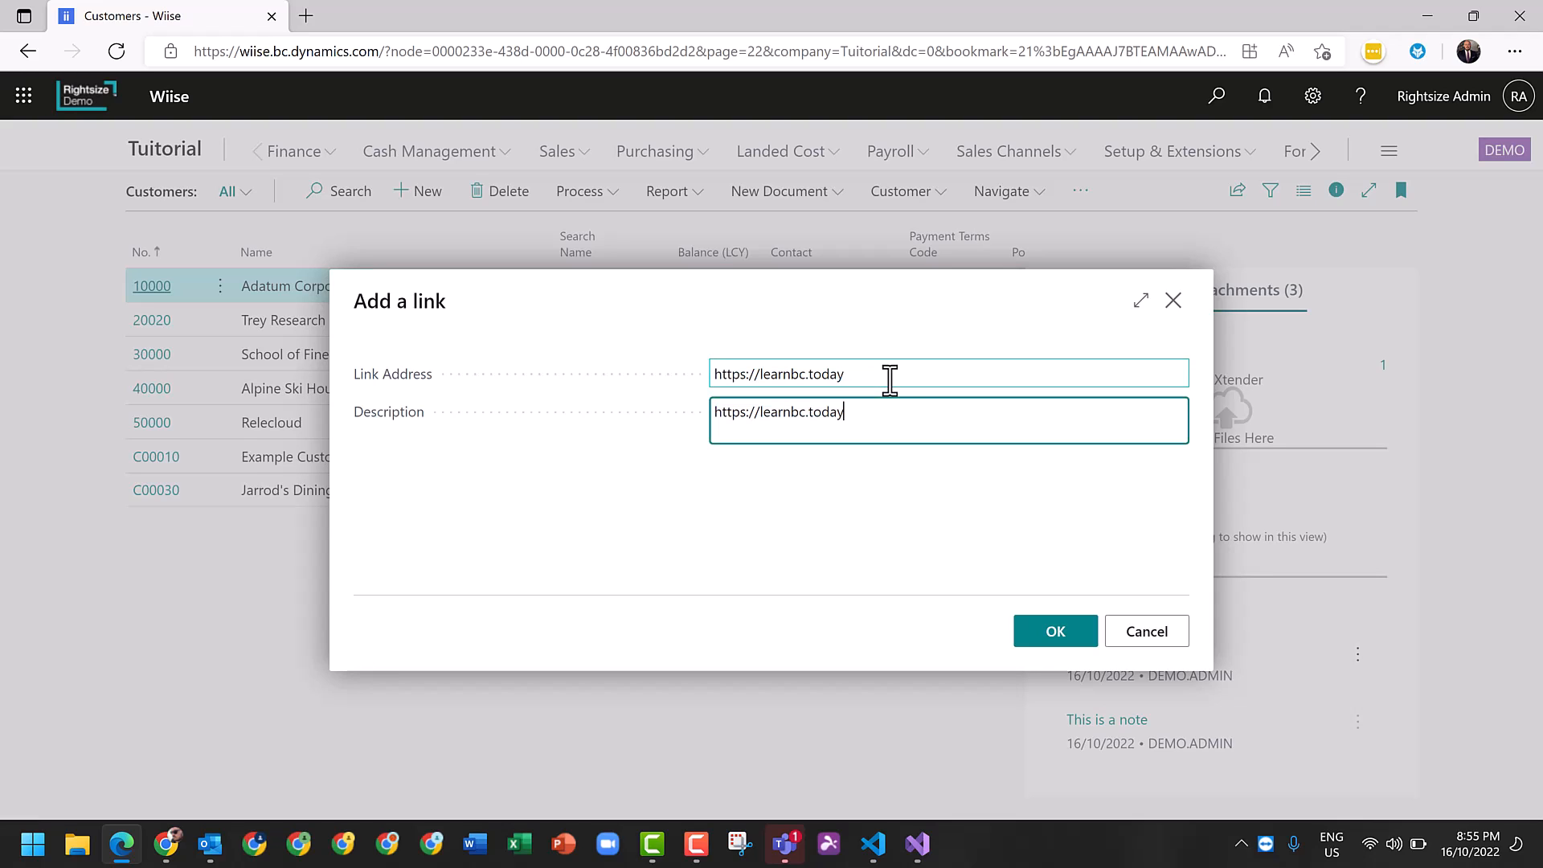
left_click(949, 548)
left_click(1042, 641)
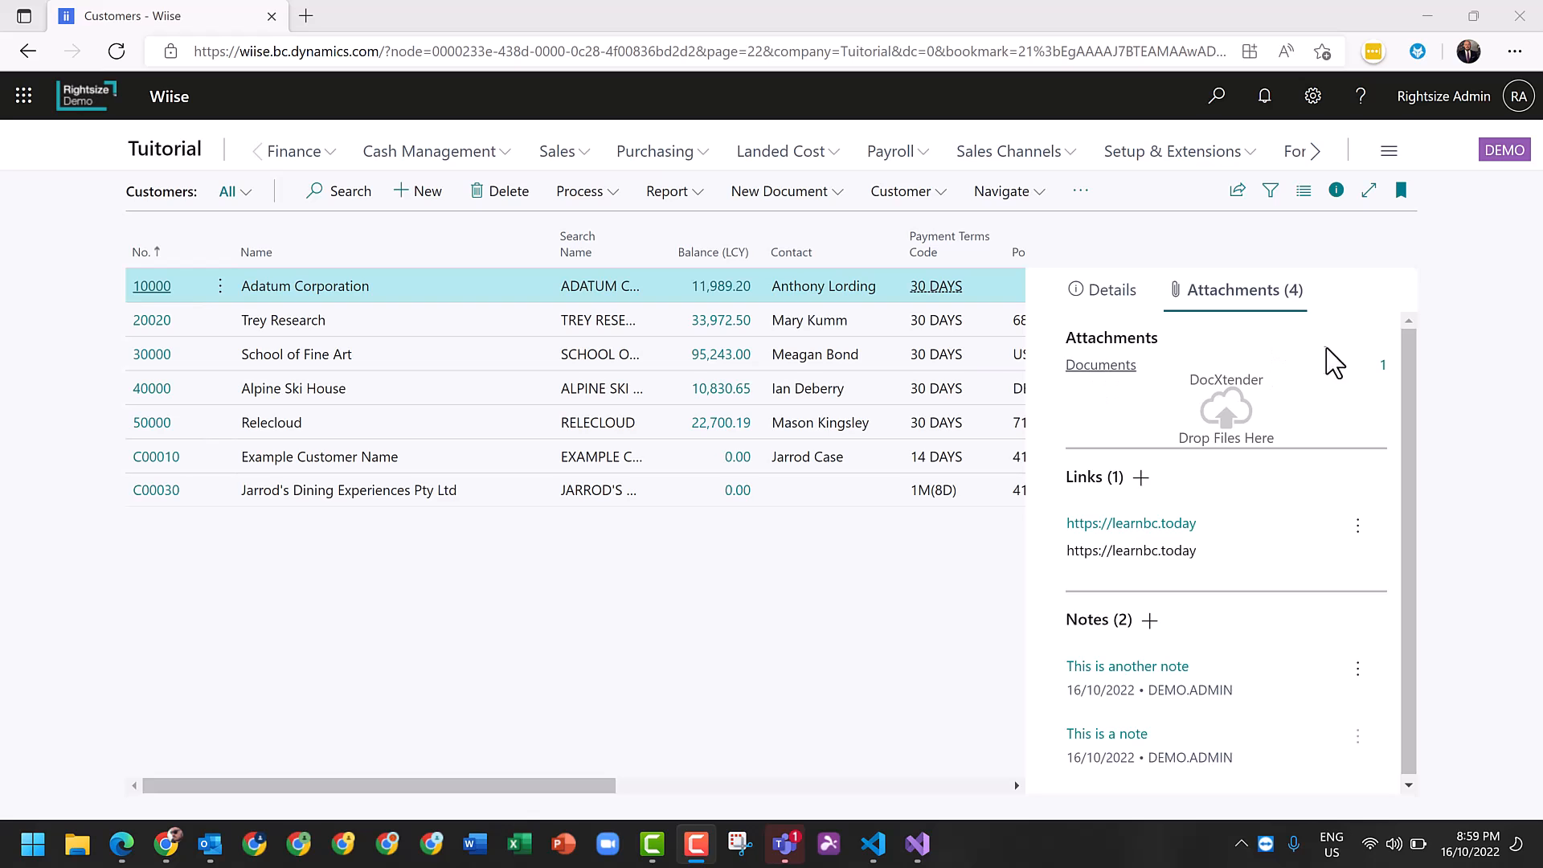
Step: Attach the file "Example file.txt" to the Adatum Corporation customer's attached documents
left_click(1380, 370)
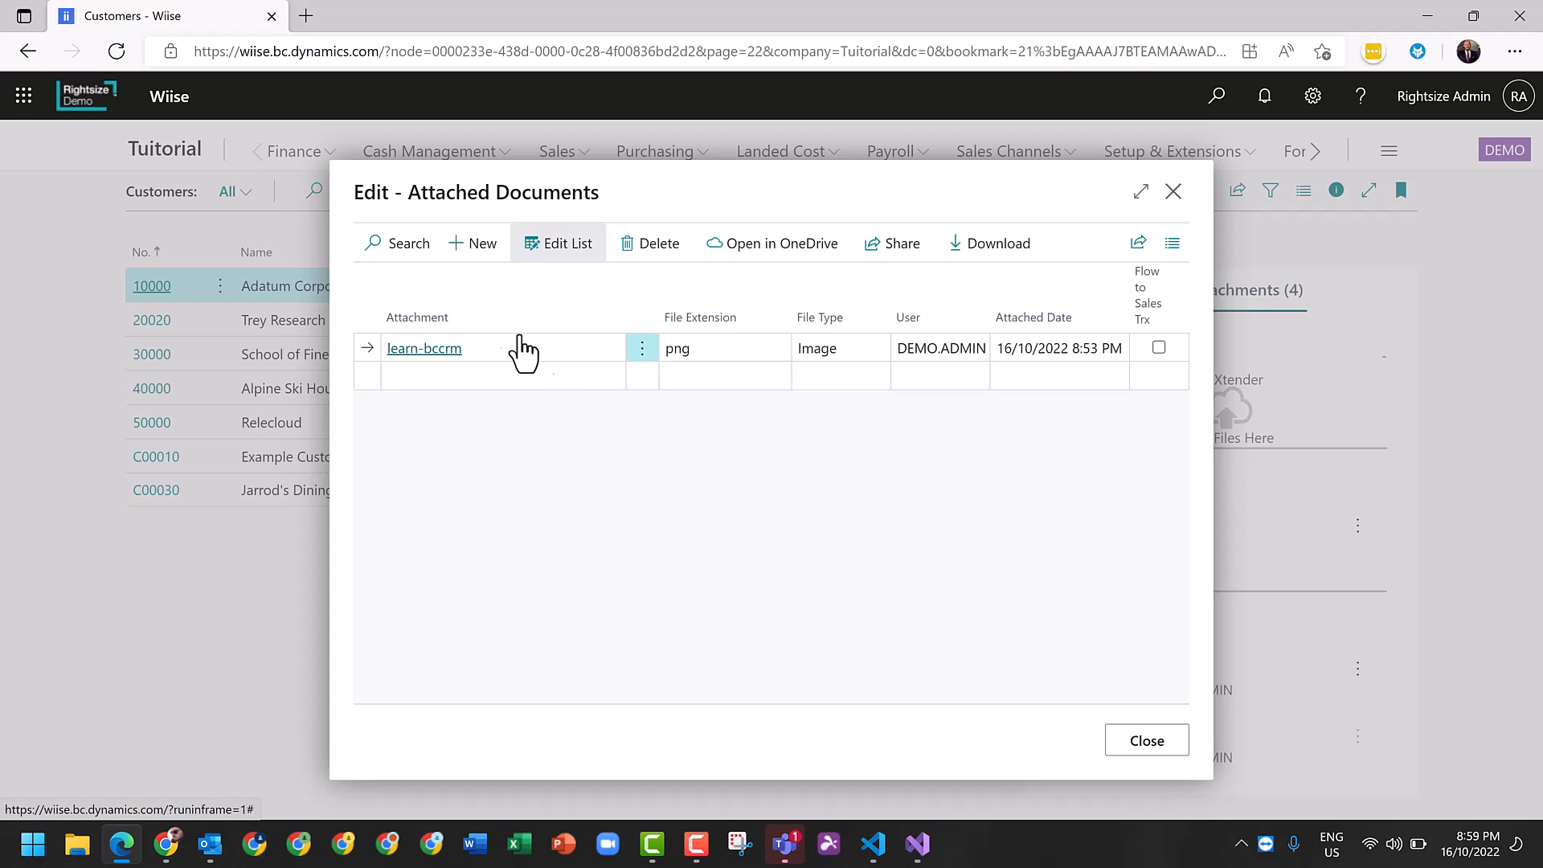
left_click(466, 249)
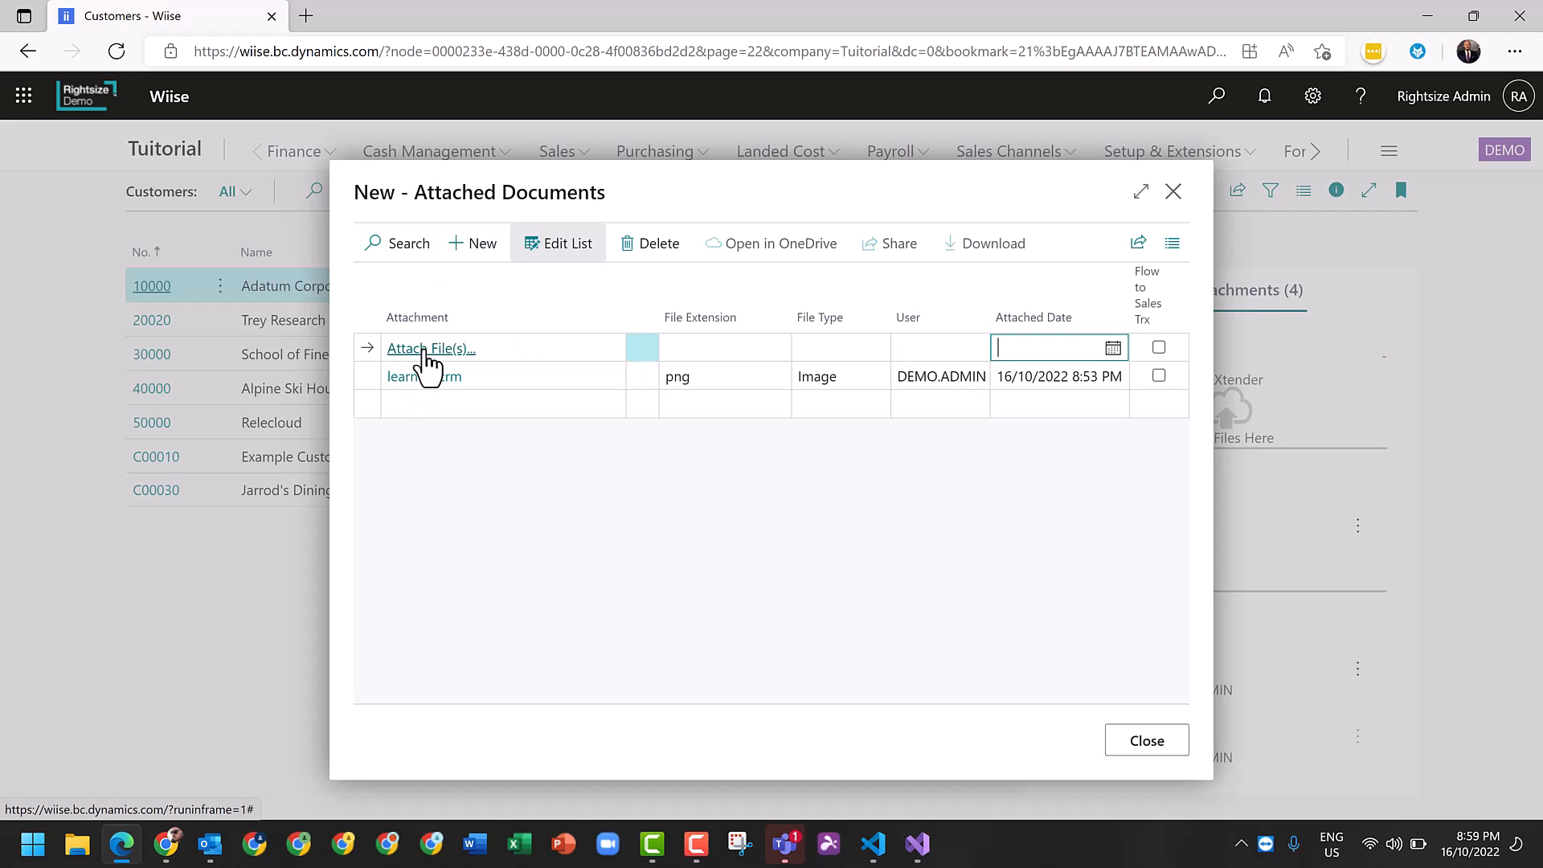
left_click(427, 360)
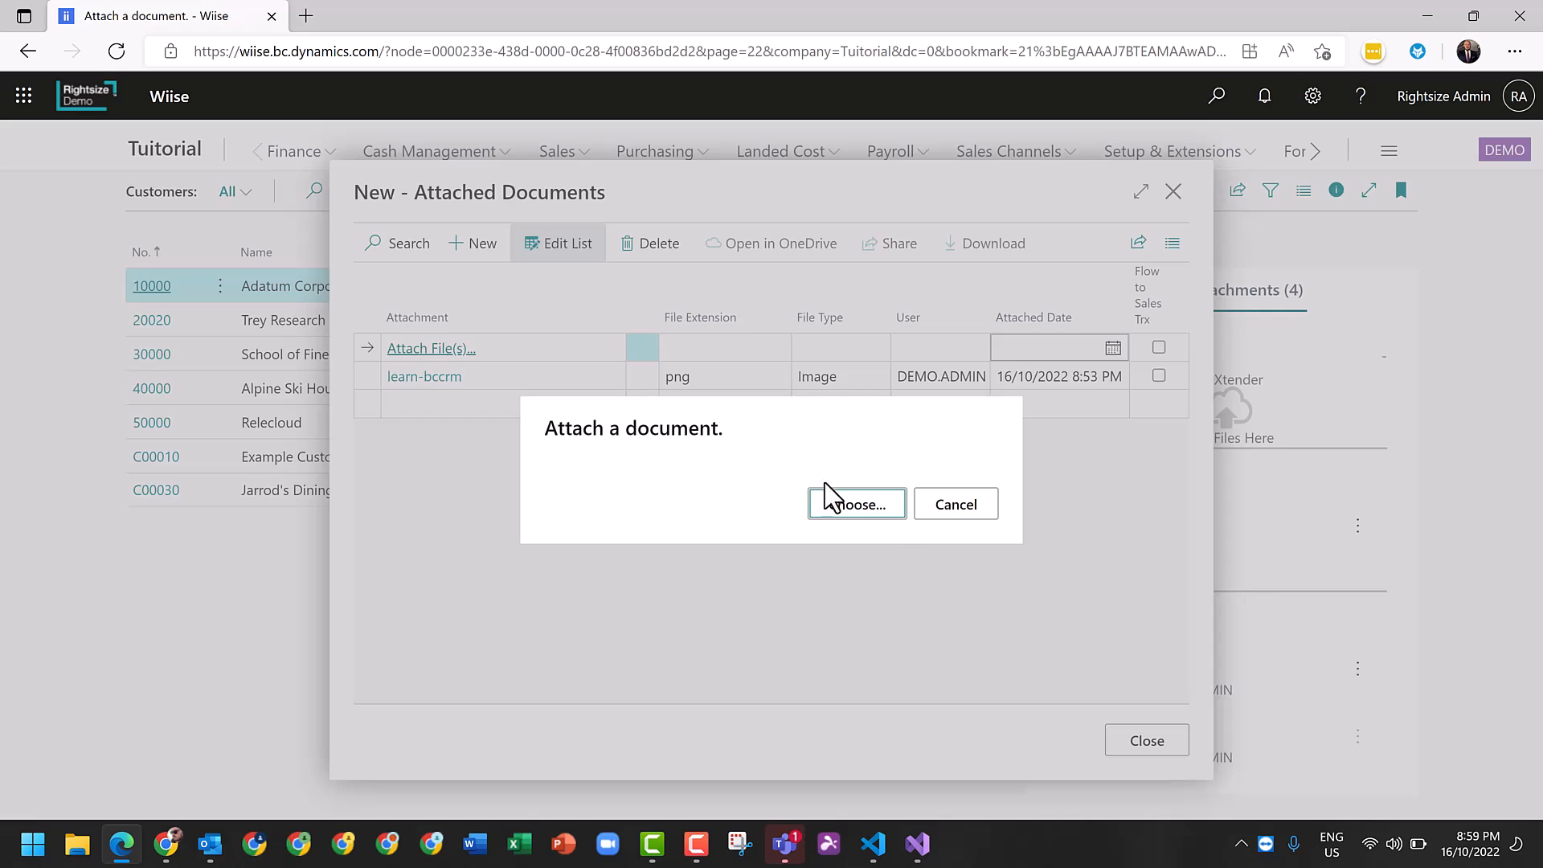
left_click(870, 514)
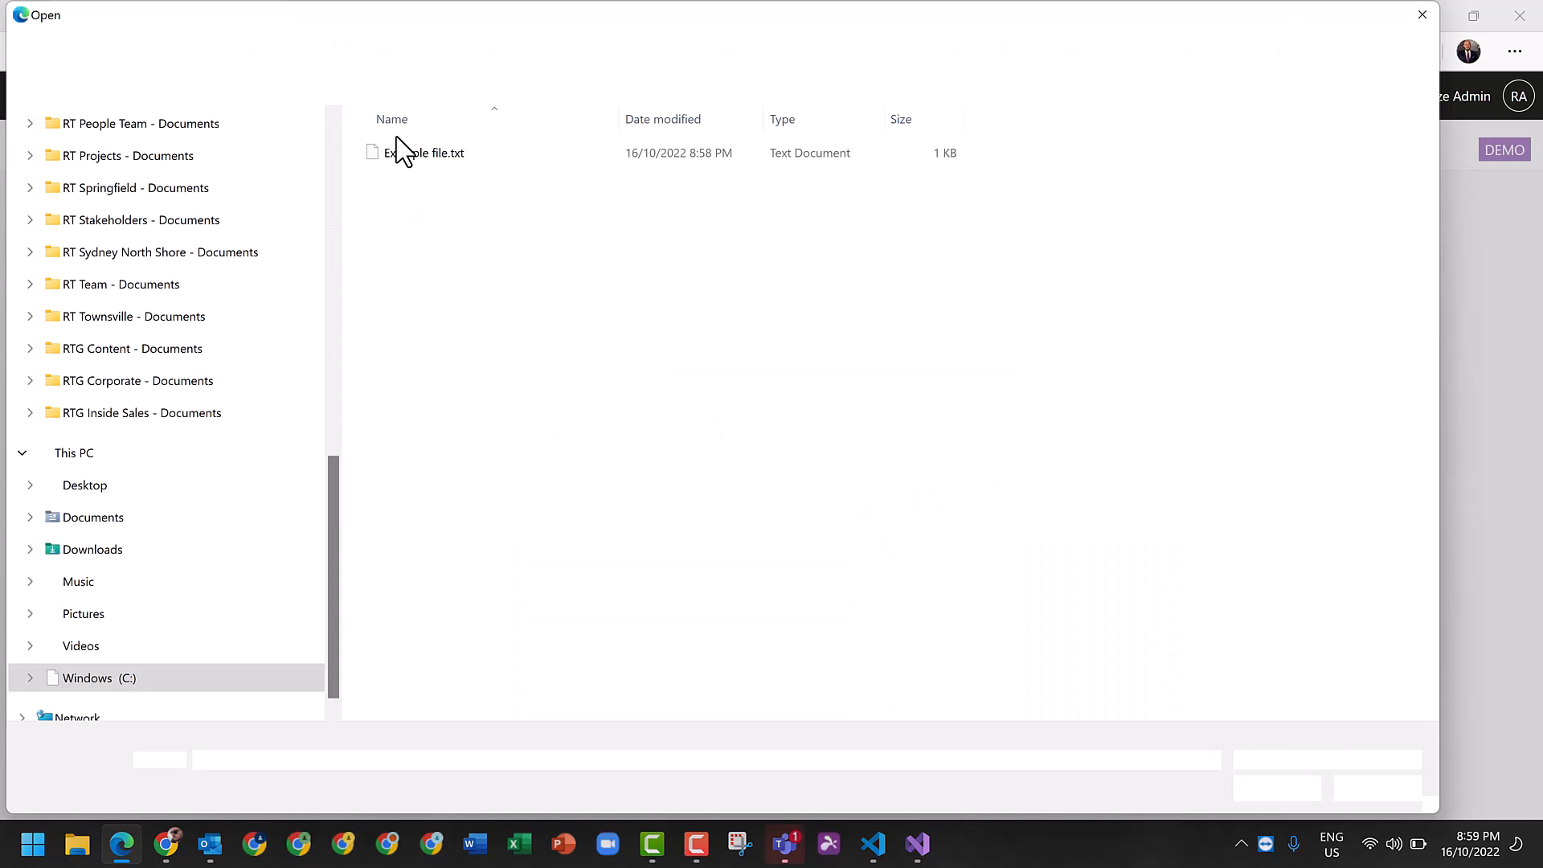
double_click(403, 154)
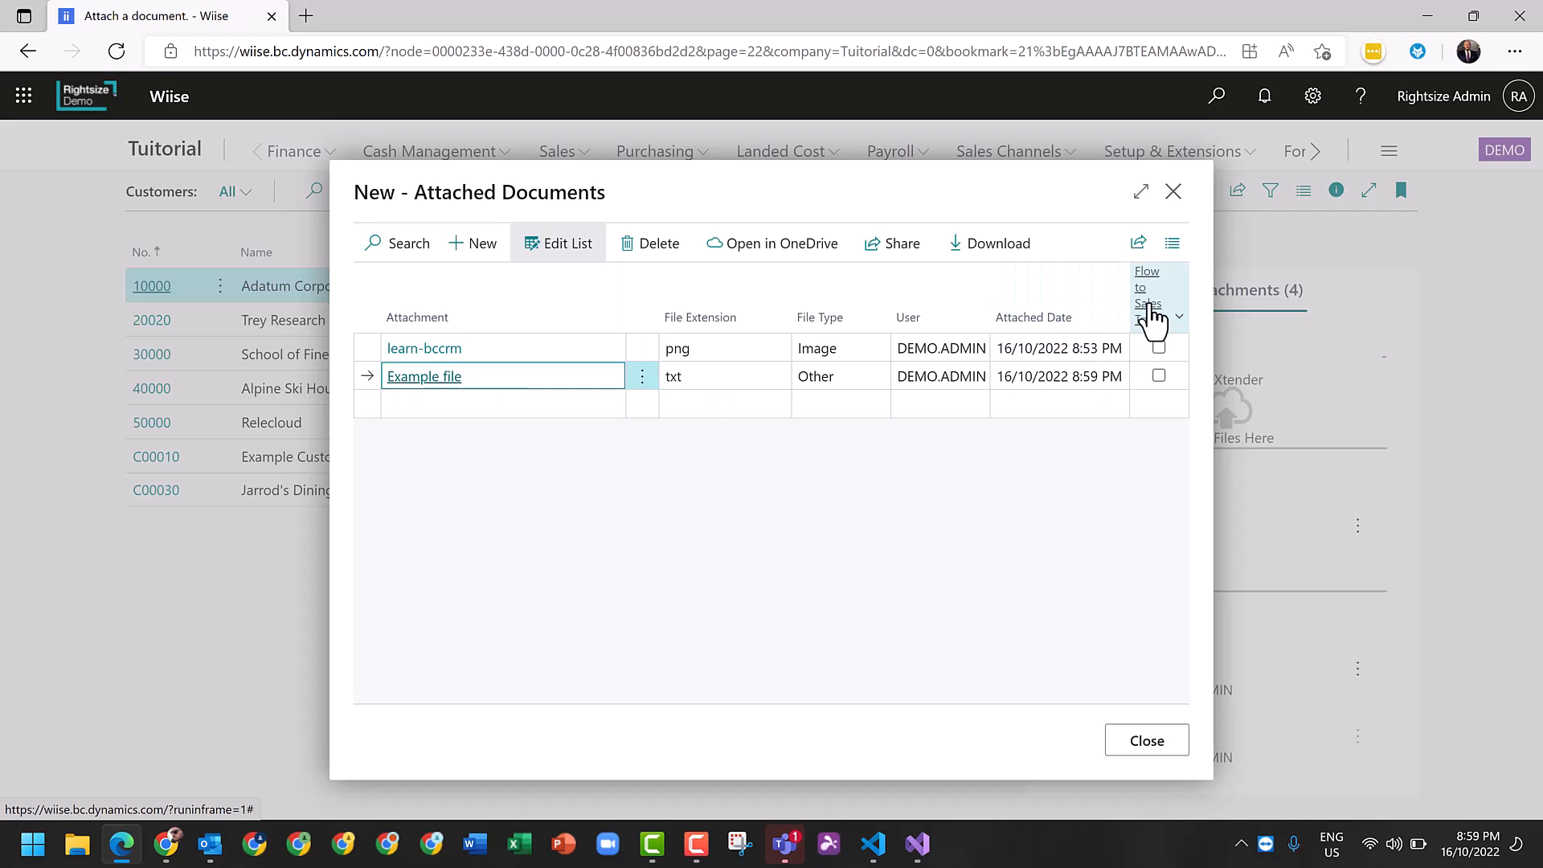
Step: Enable Flow to Sales Trx for both the Example file and learn-bccrm attachments and close the attached documents
mouse_move(1154, 315)
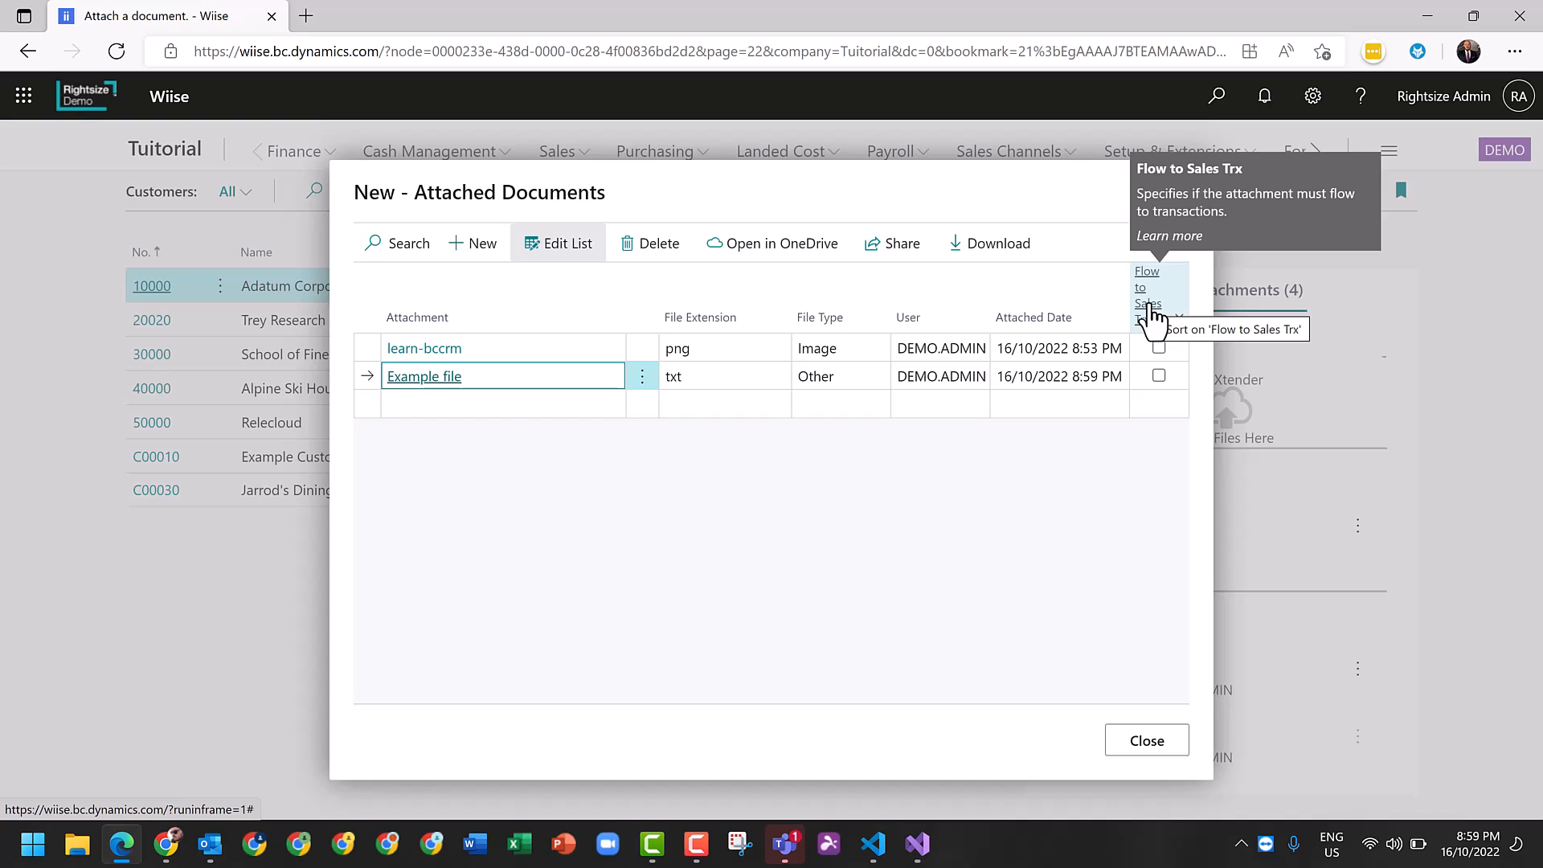
left_click(1158, 376)
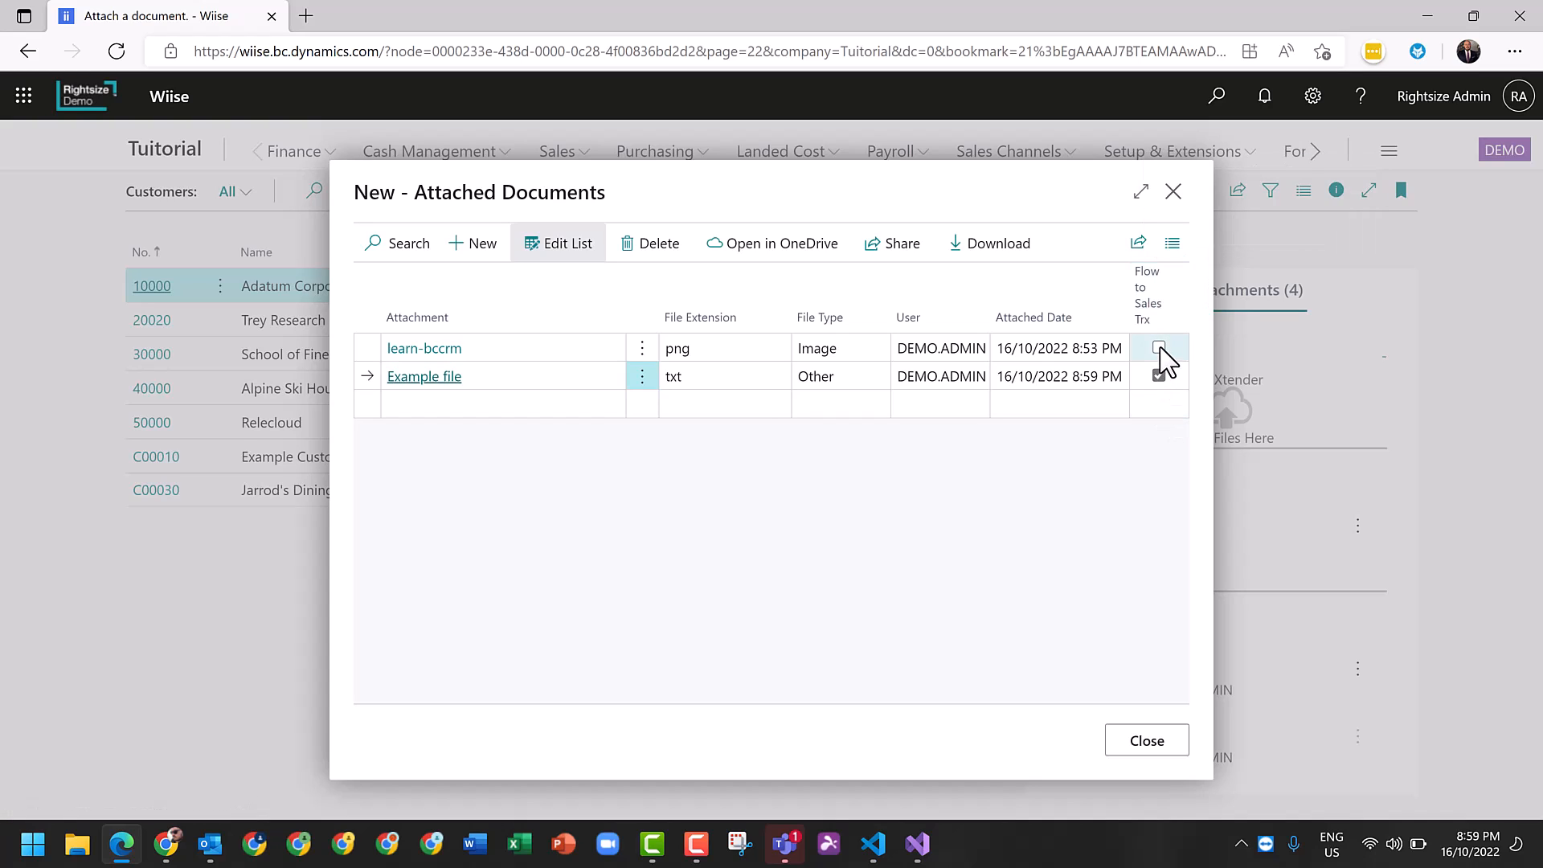
left_click(1159, 347)
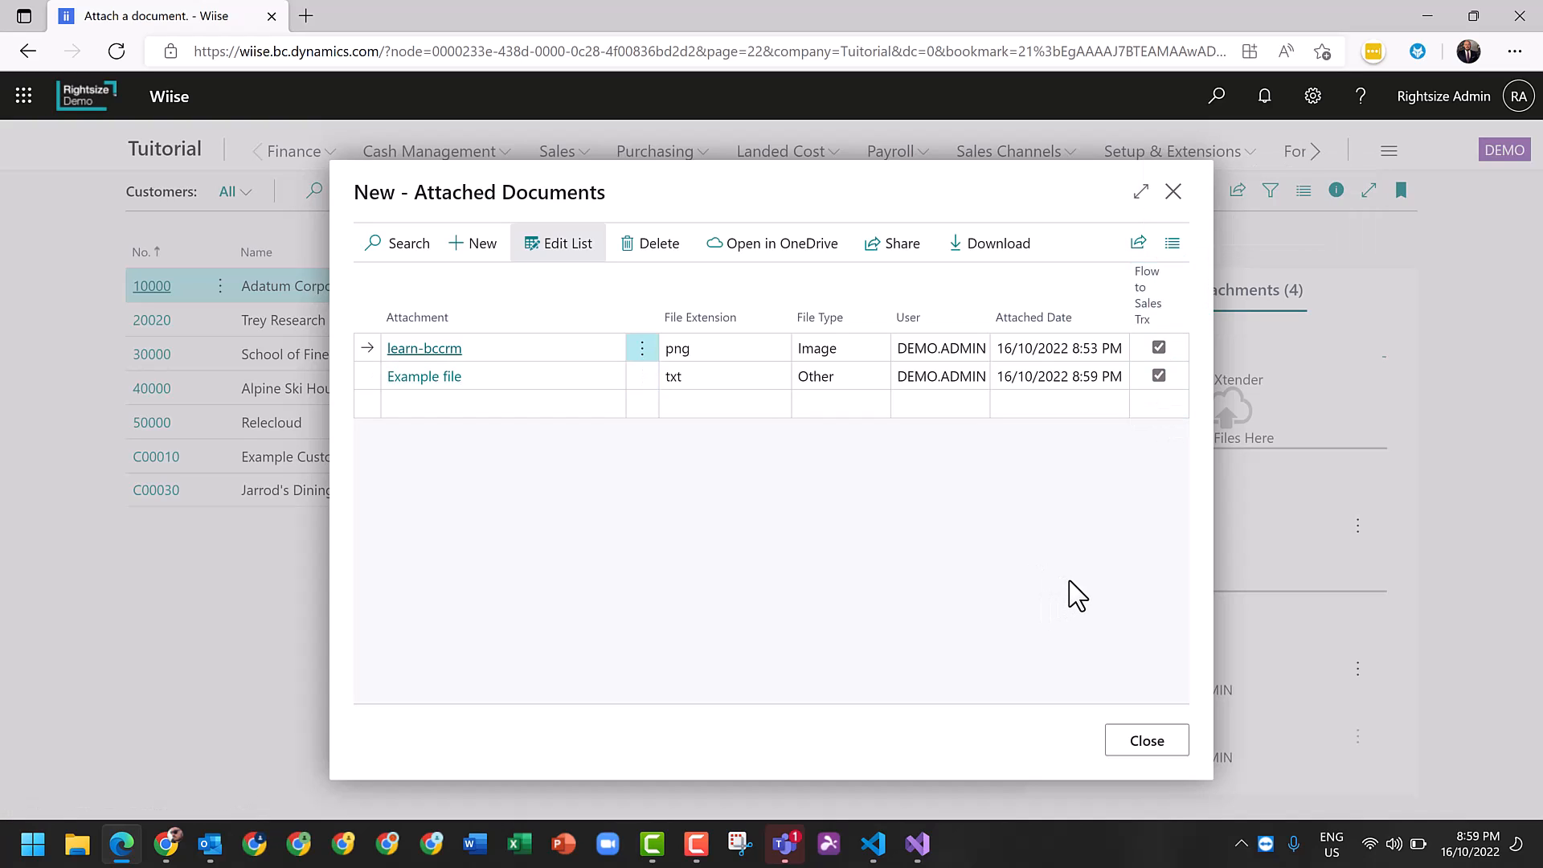
left_click(1157, 740)
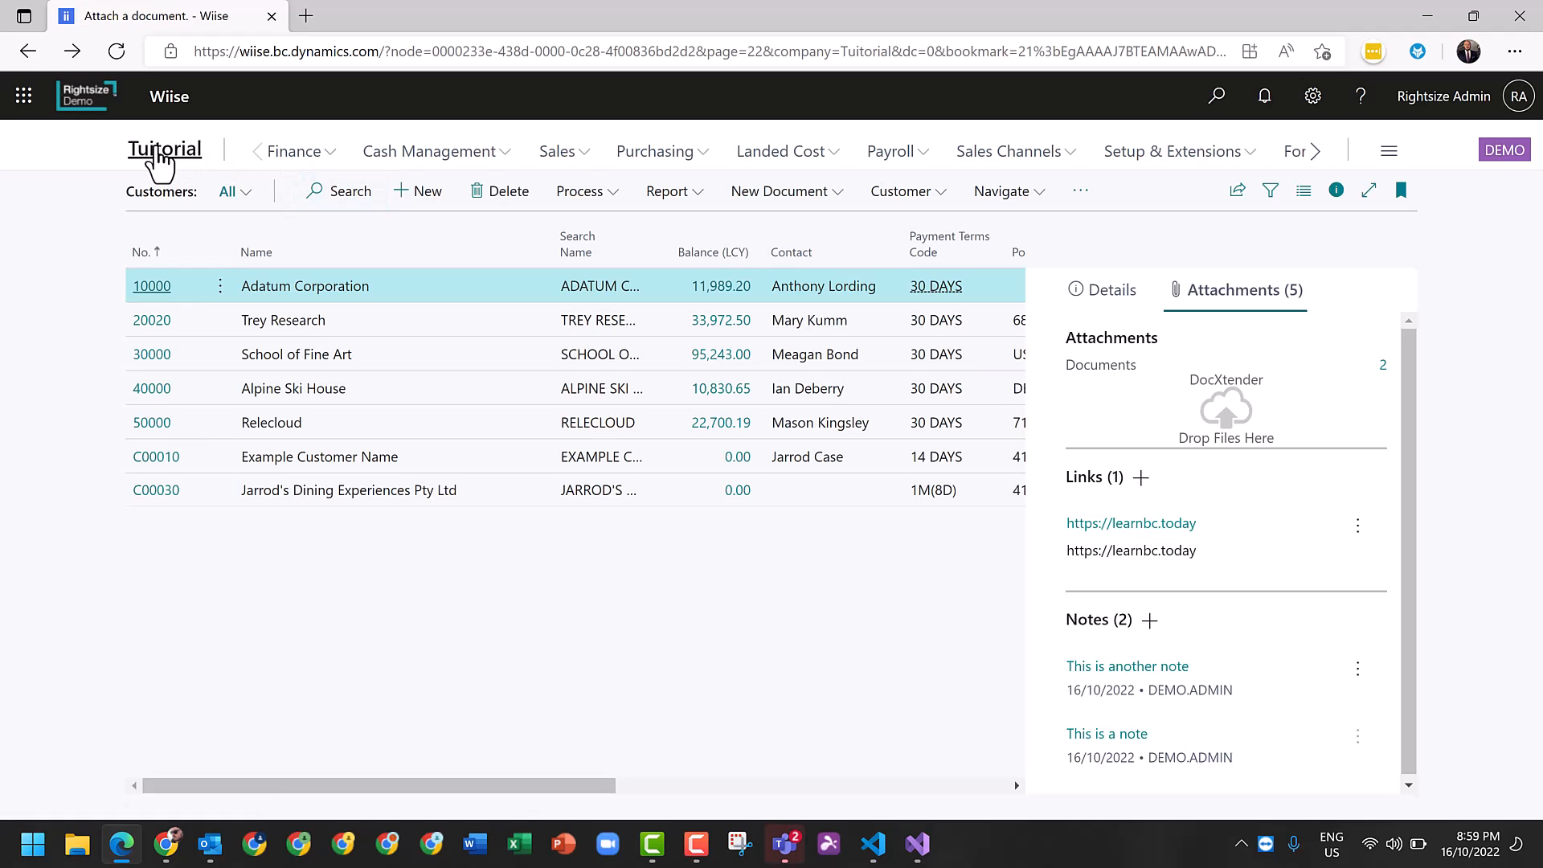
Step: Create a new sales order with Adatum Corporation as the customer
left_click(560, 154)
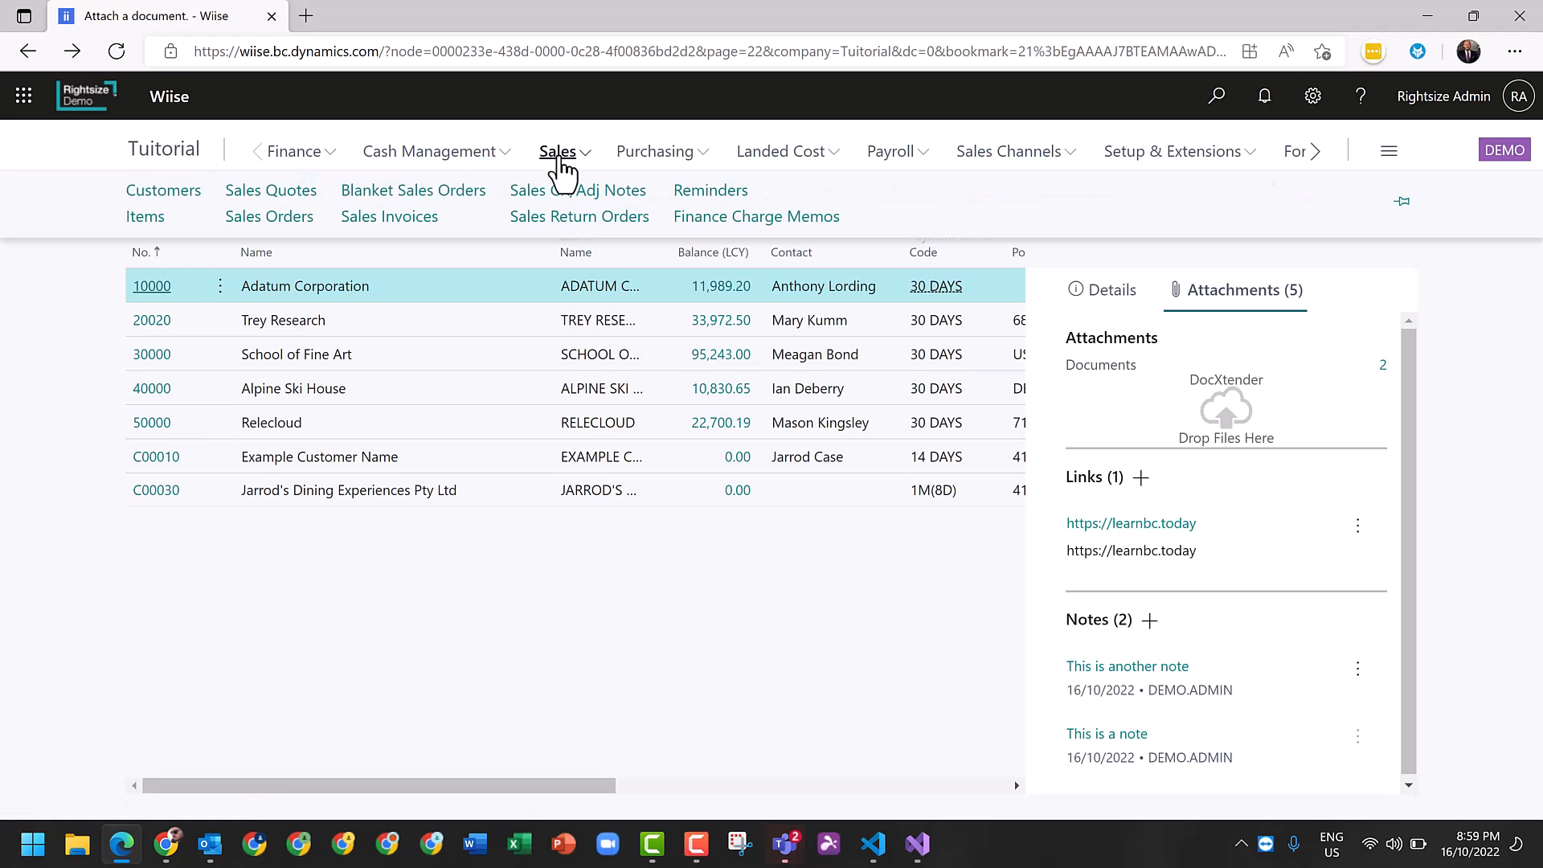
left_click(286, 227)
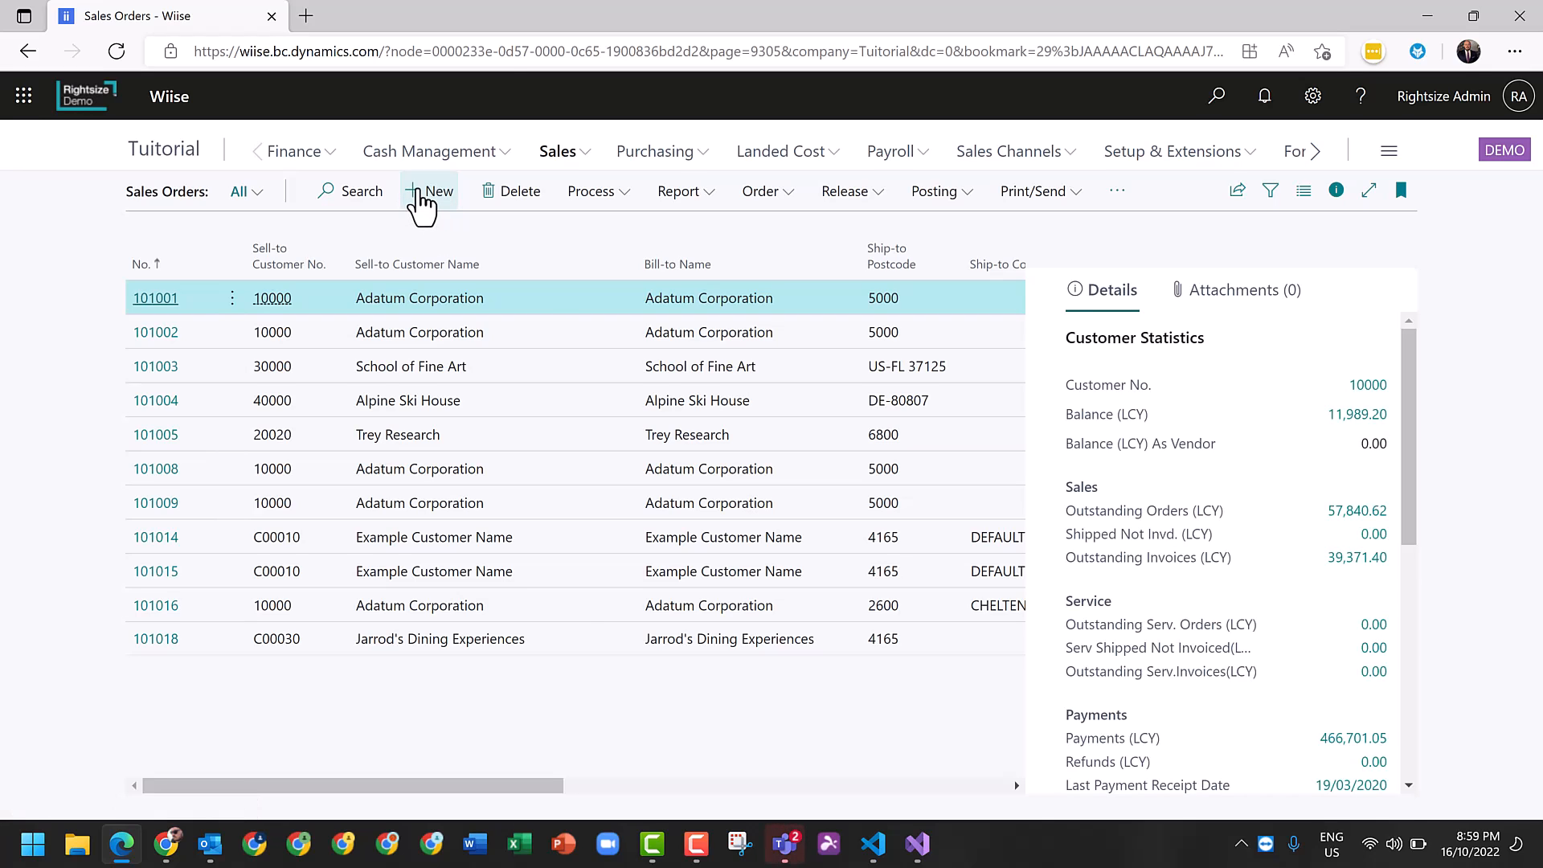
left_click(421, 199)
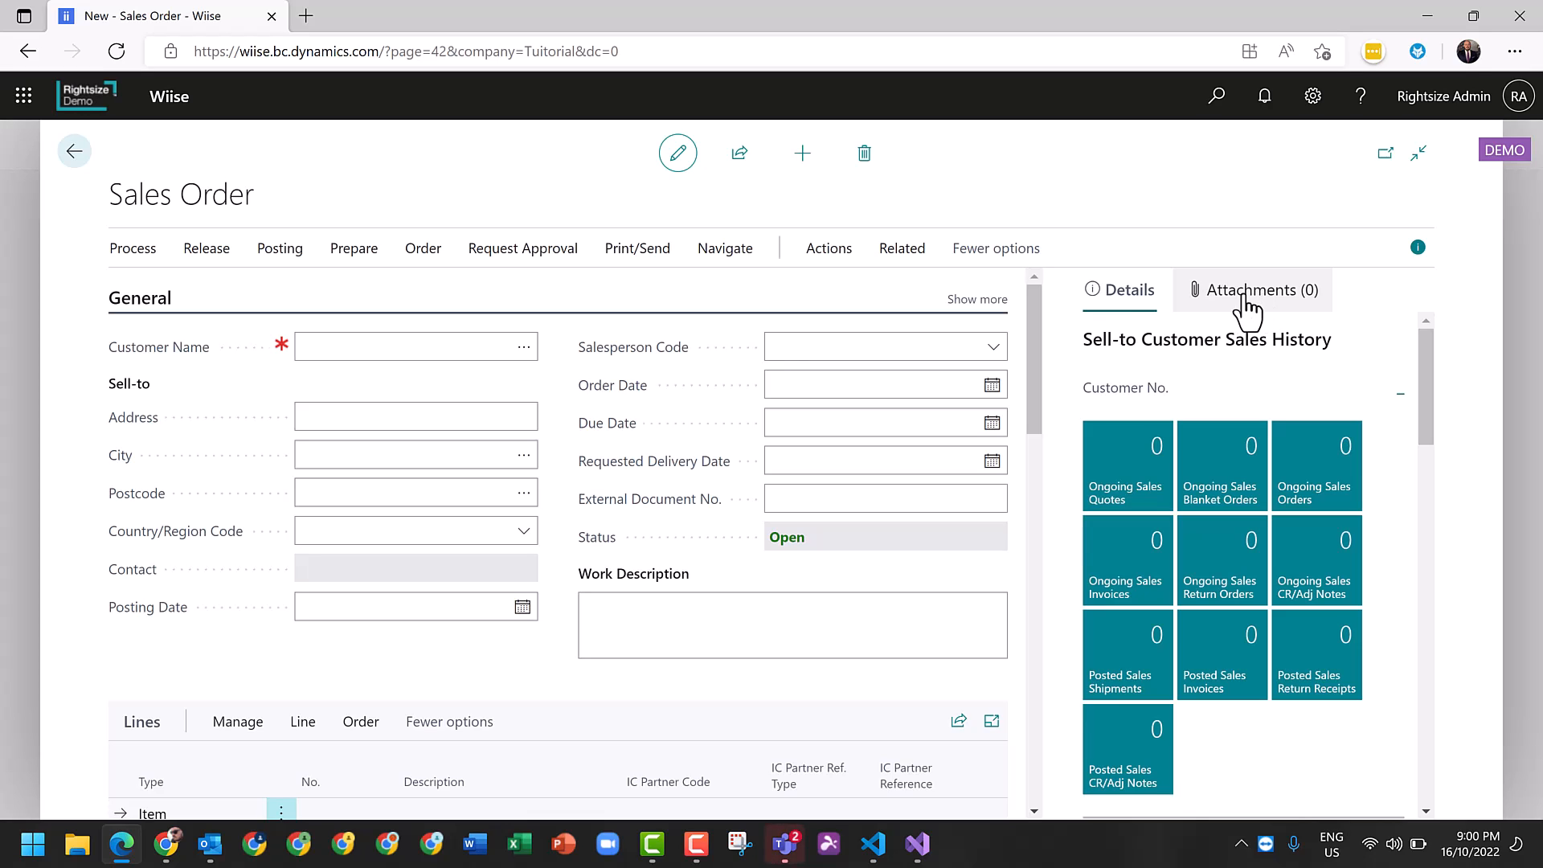
left_click(521, 348)
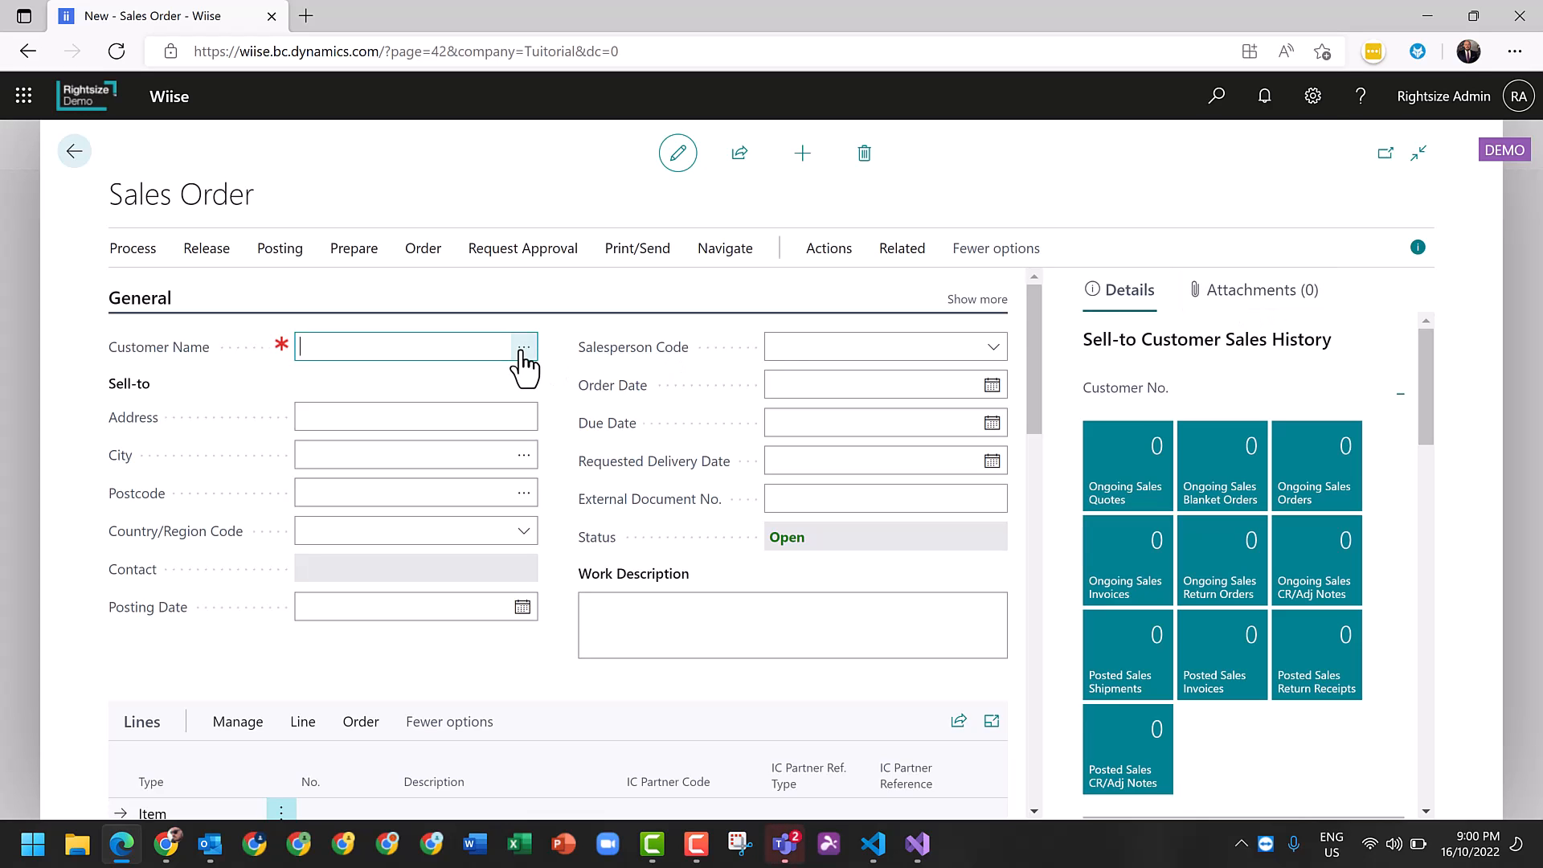
left_click(523, 349)
left_click(393, 368)
left_click(1052, 675)
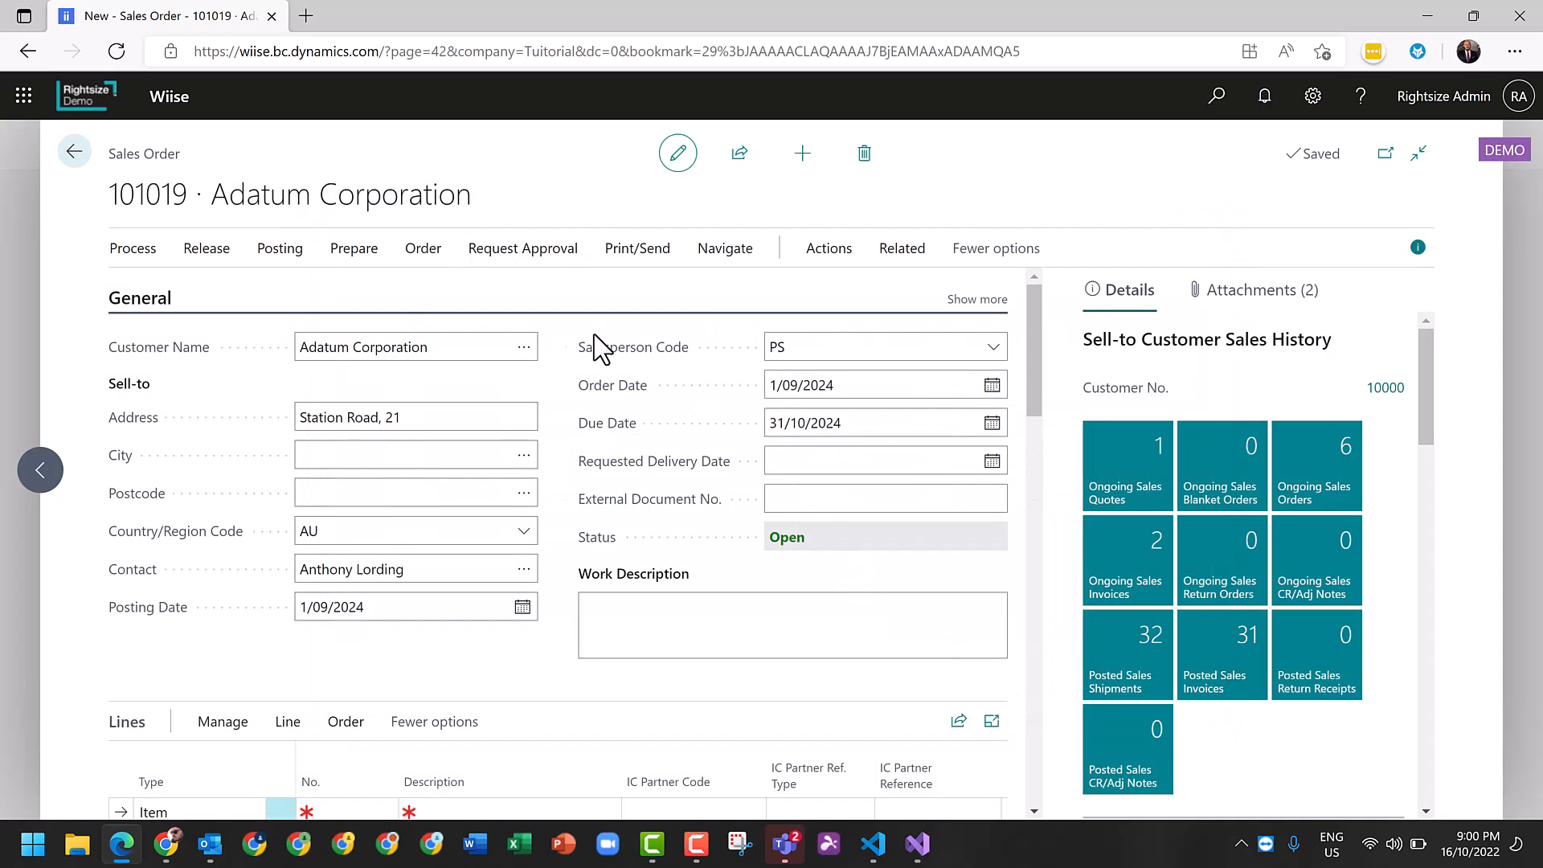
left_click(427, 348)
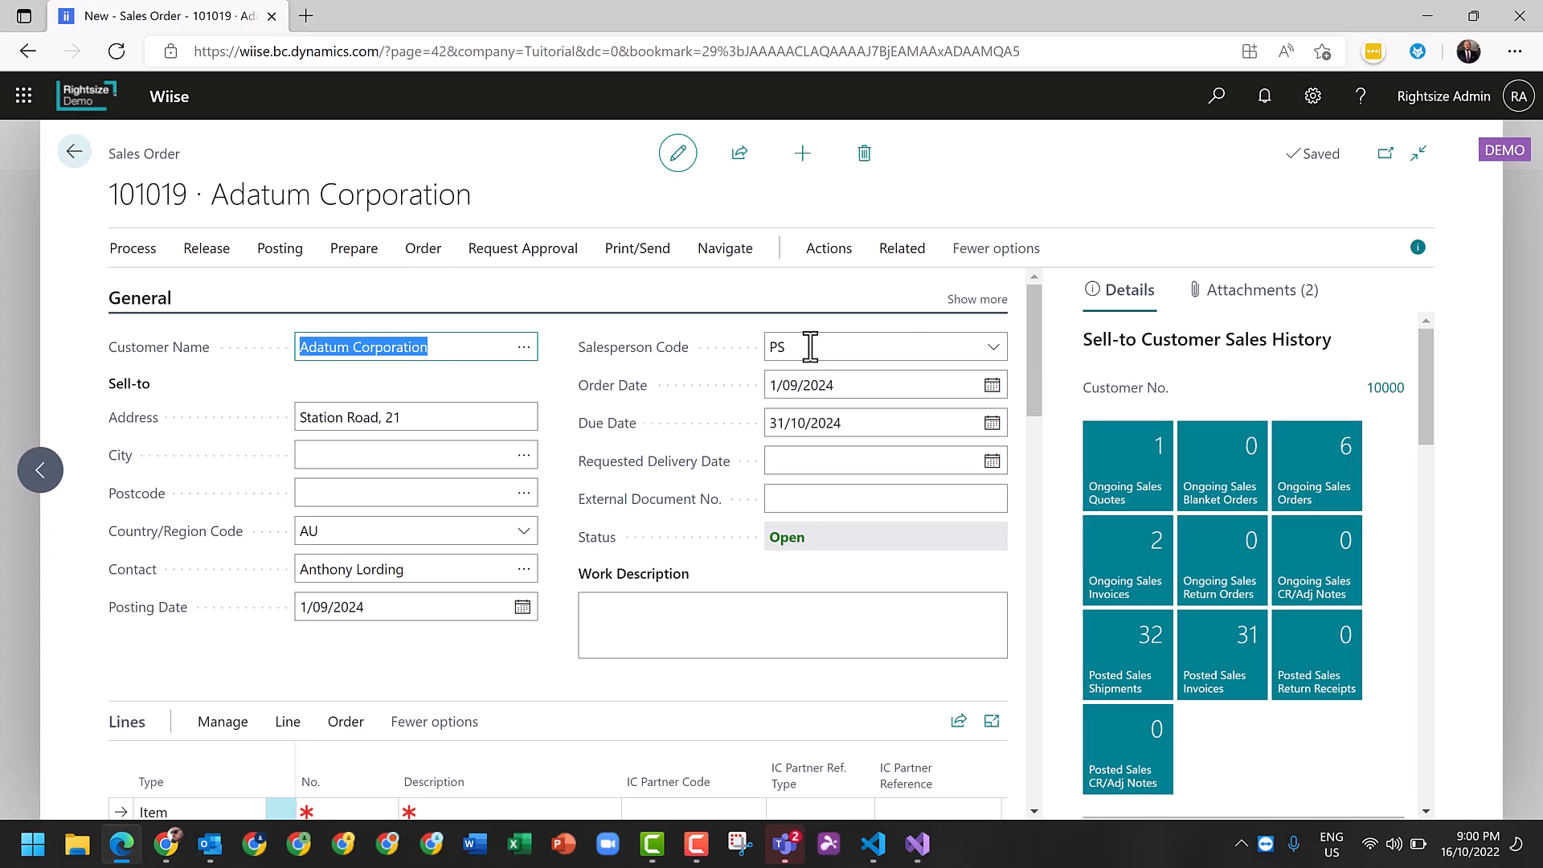
Step: Review the documents attached to the new Adatum Corporation sales order and return to the sales orders list
left_click(1268, 297)
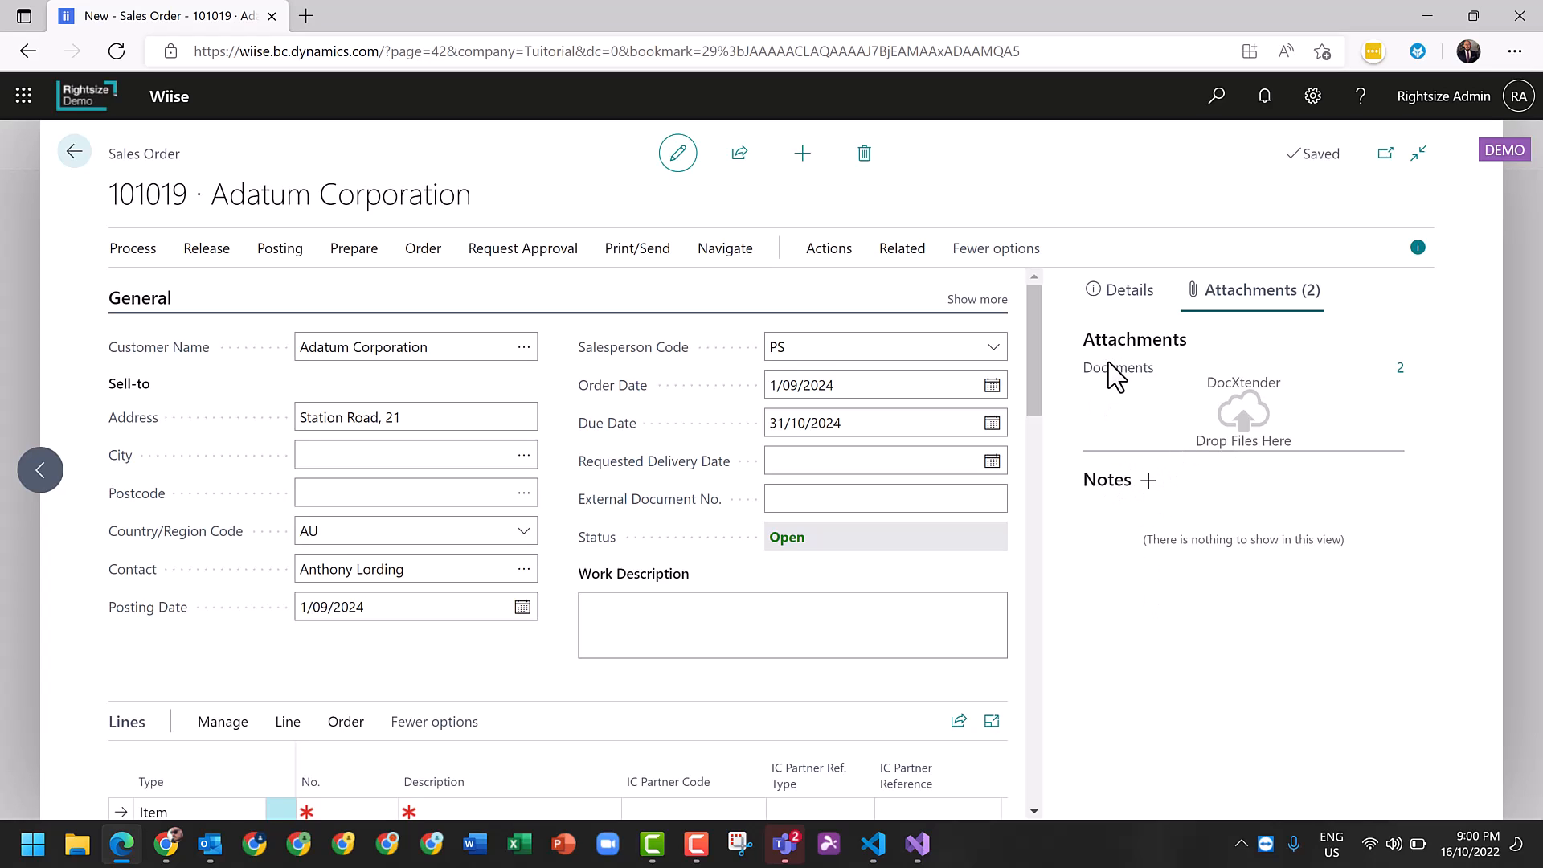
left_click(1399, 368)
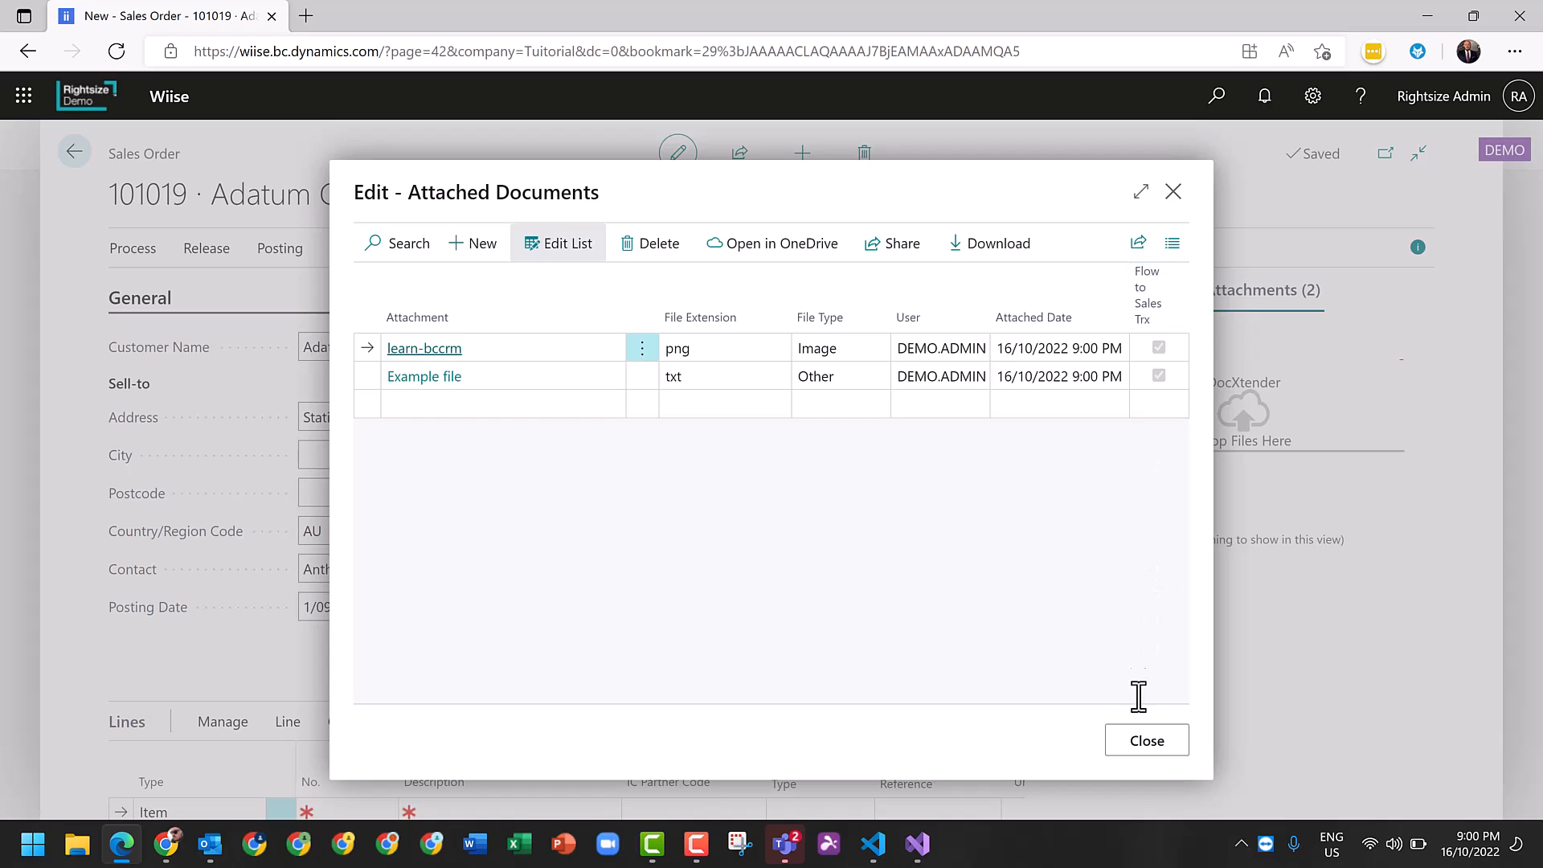
left_click(1154, 741)
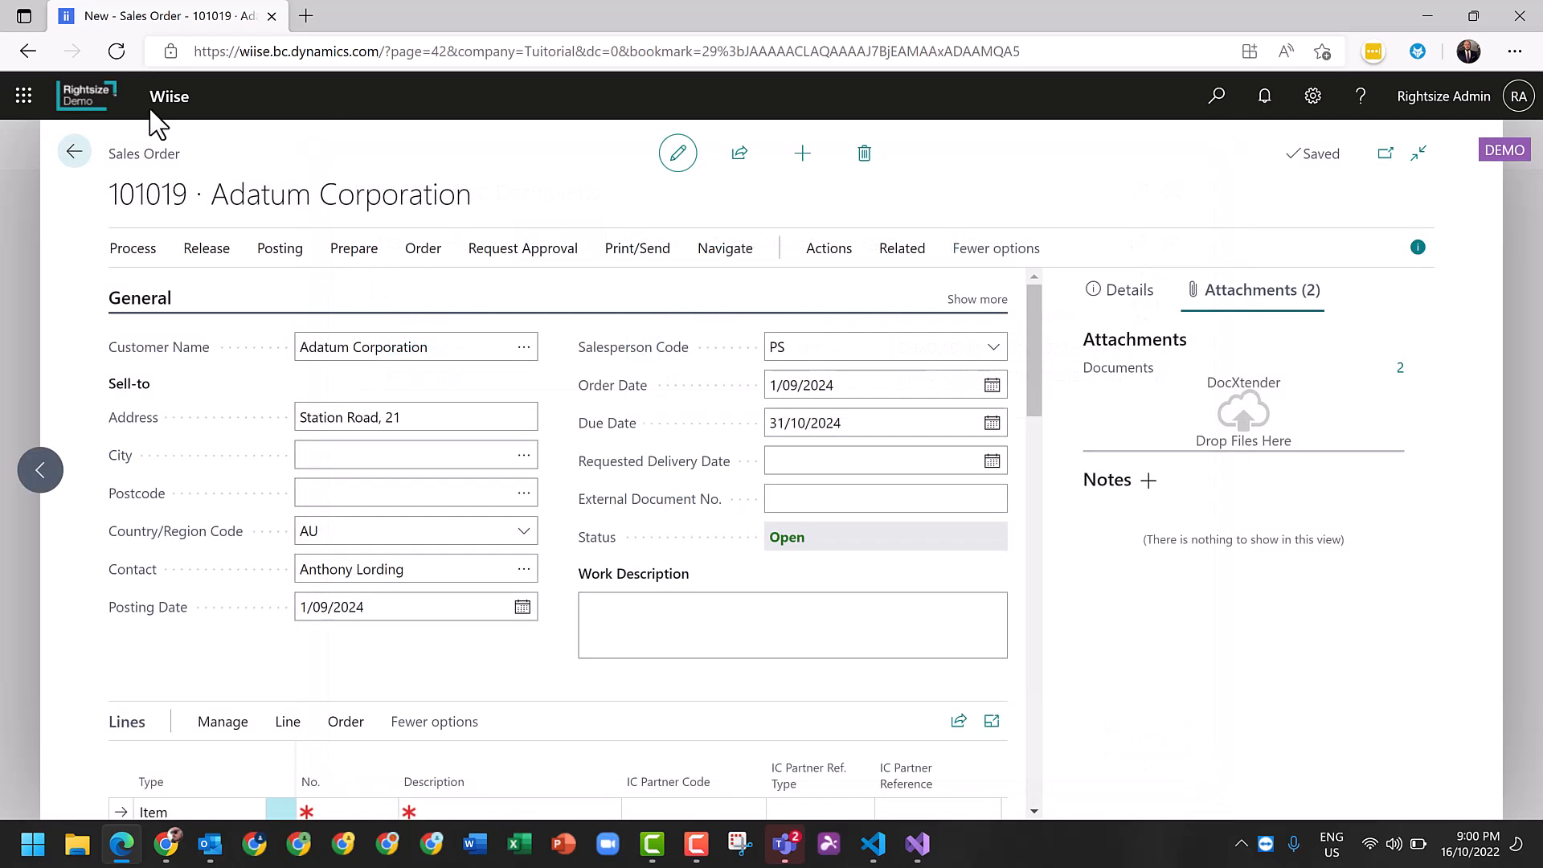
left_click(61, 154)
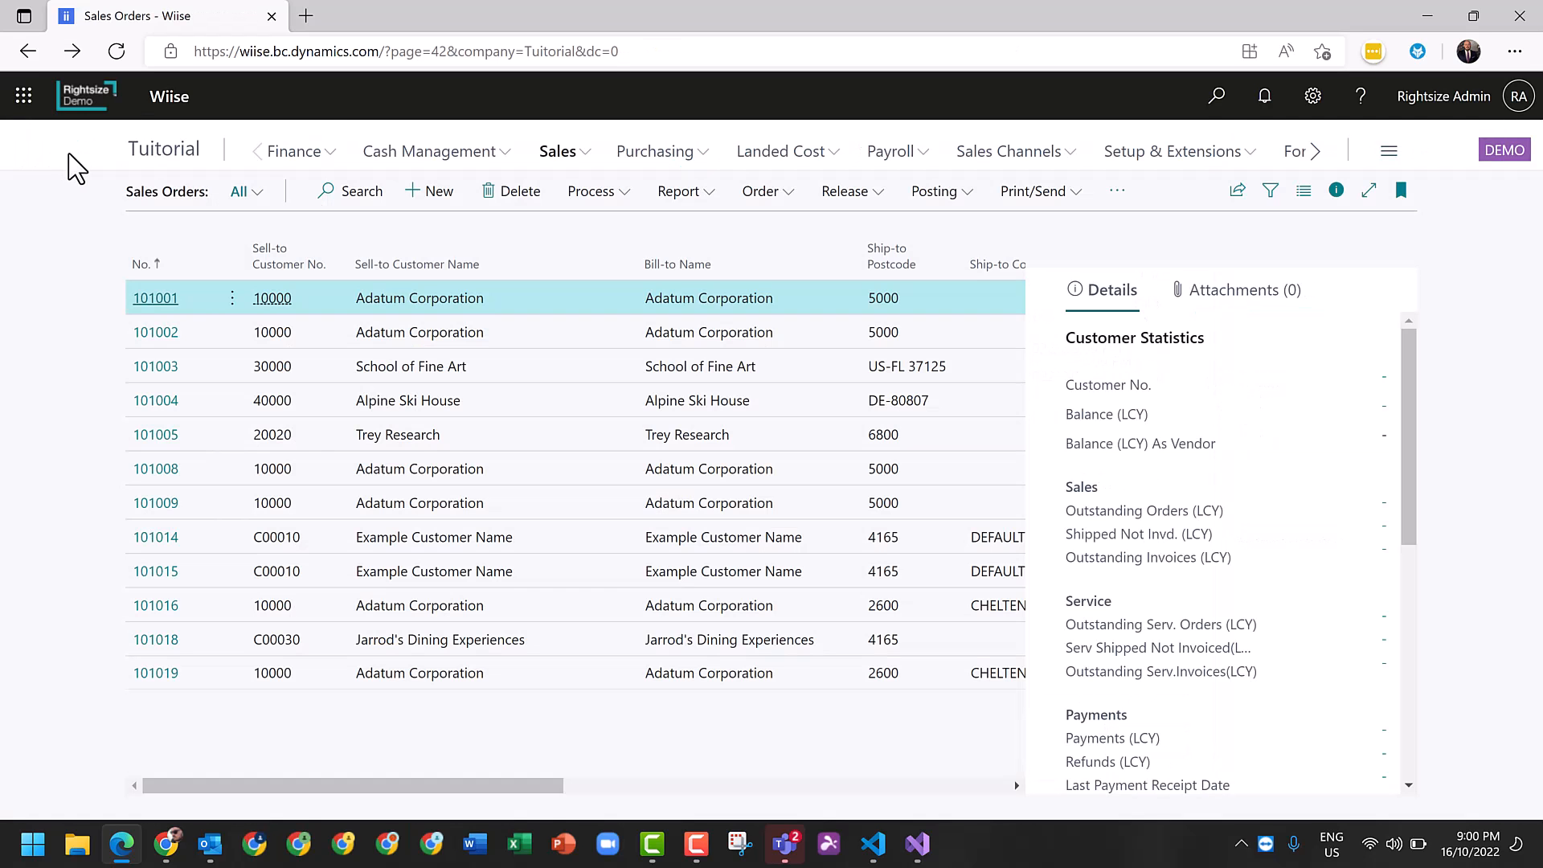
Step: Show the attachments and notes of the first purchase order in the Purchase Orders list
left_click(662, 156)
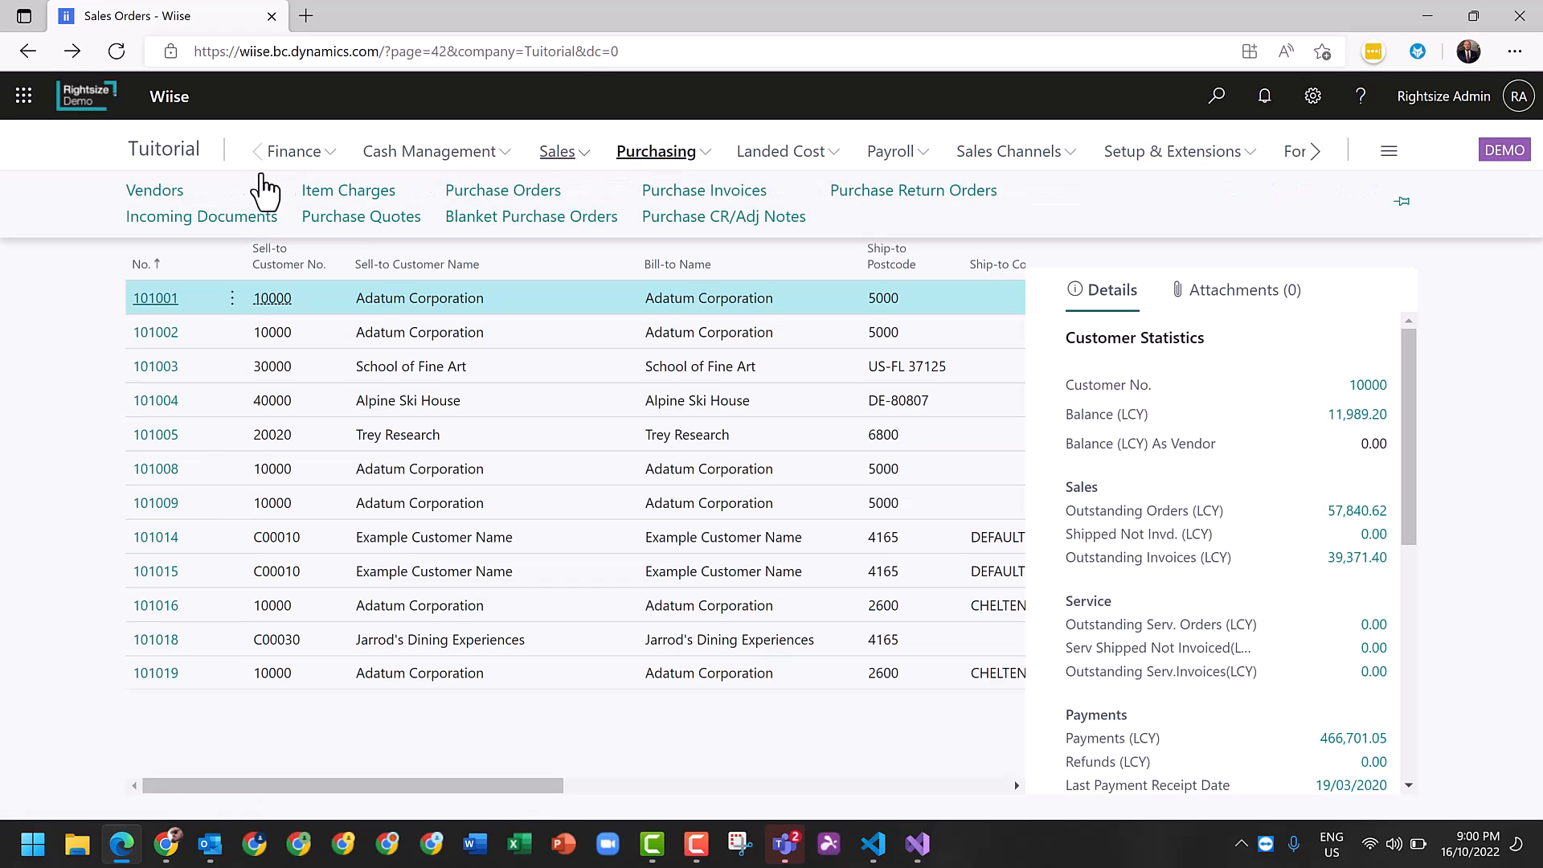
left_click(491, 197)
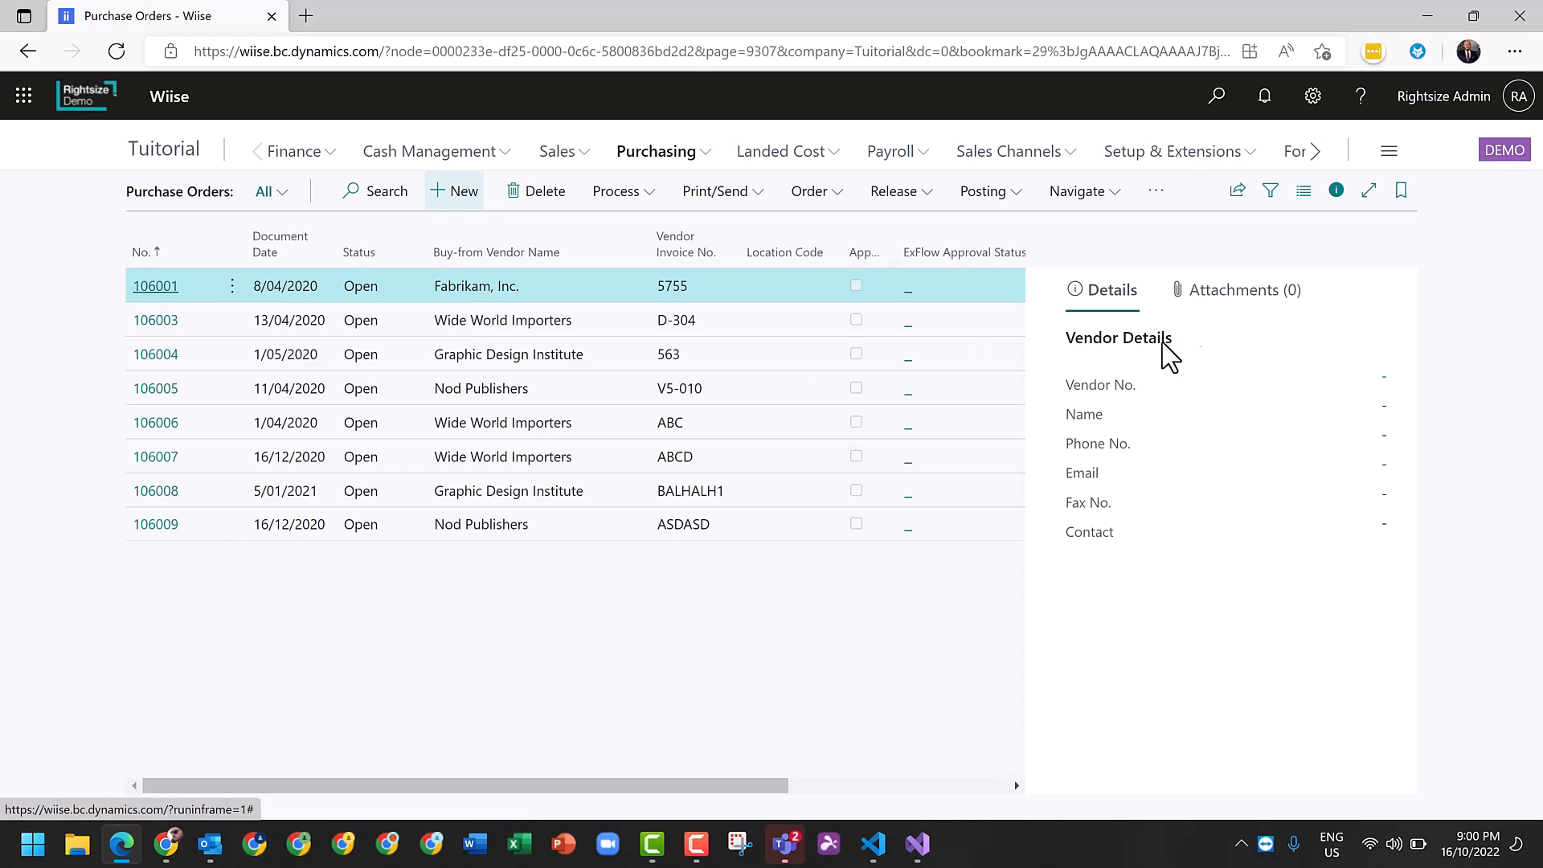
left_click(1236, 304)
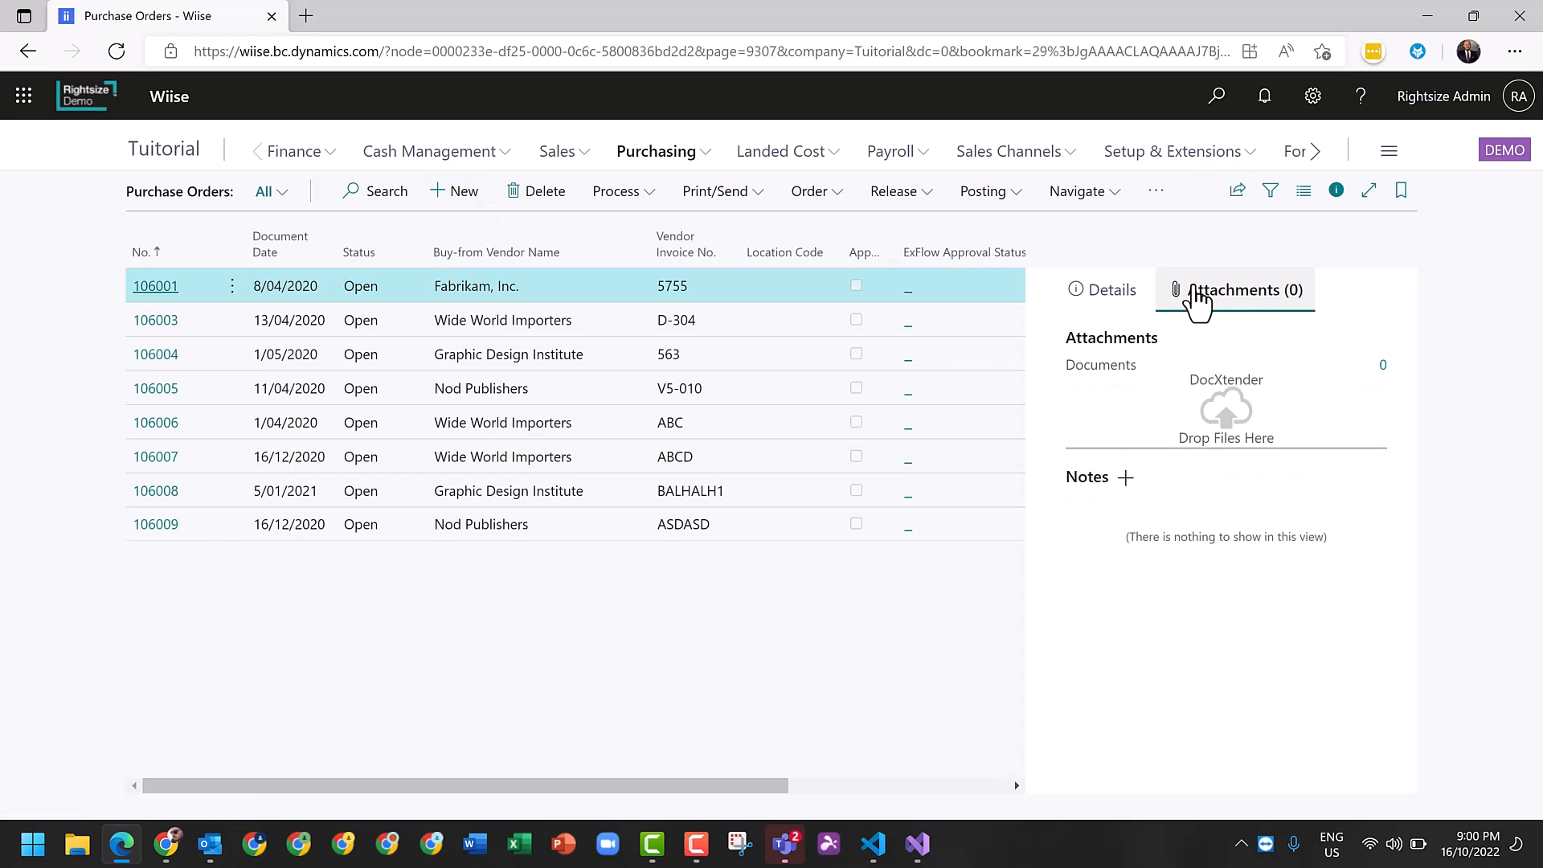